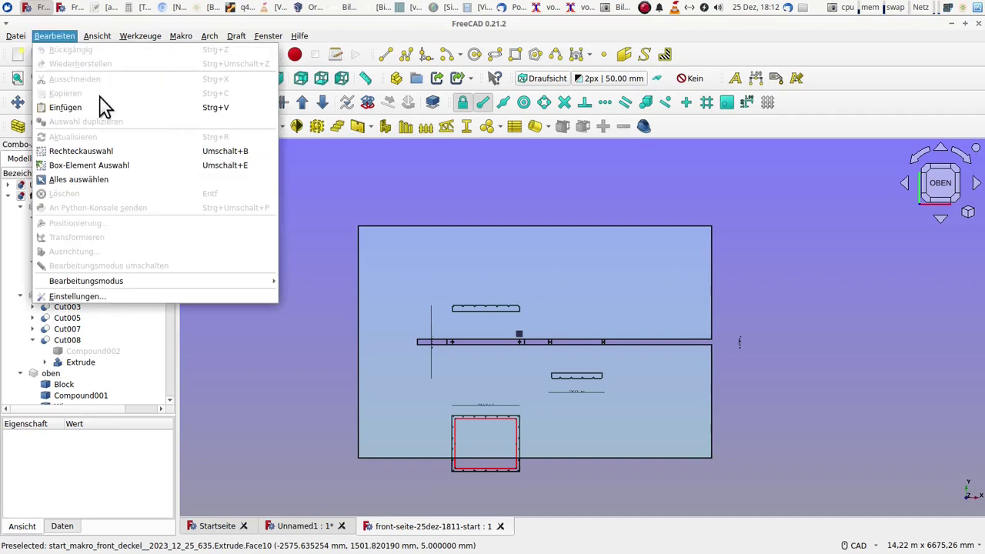
# - Box-select the middle-strip parts, copy them with their dependencies, and start a new document
pyautogui.click(102, 149)
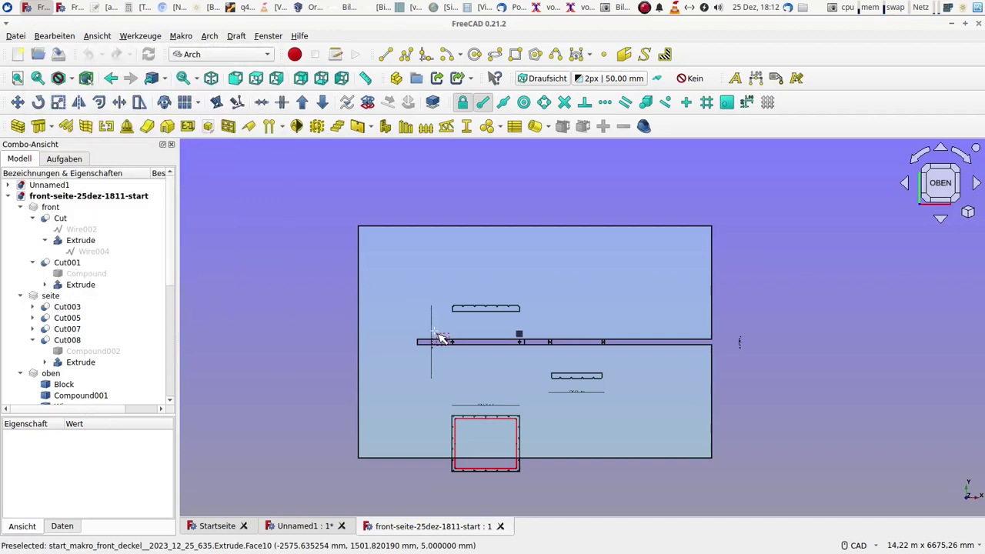
pyautogui.moveTo(435, 334); pyautogui.dragTo(619, 356)
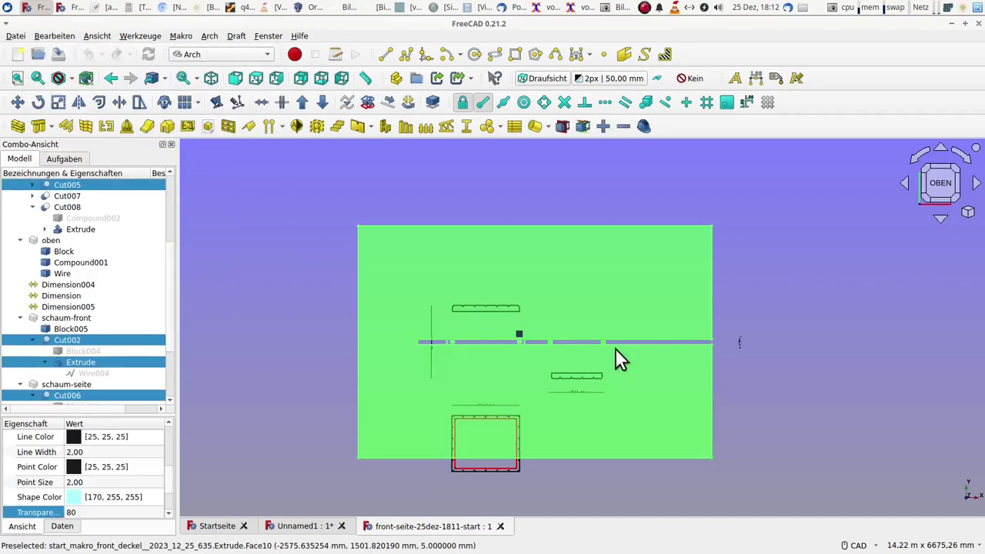
pyautogui.click(62, 37)
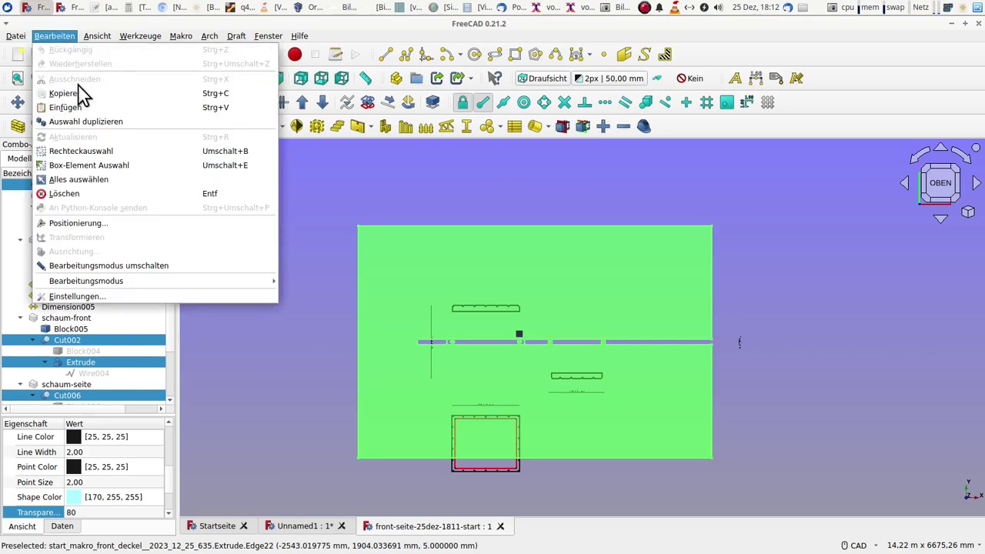
pyautogui.click(82, 92)
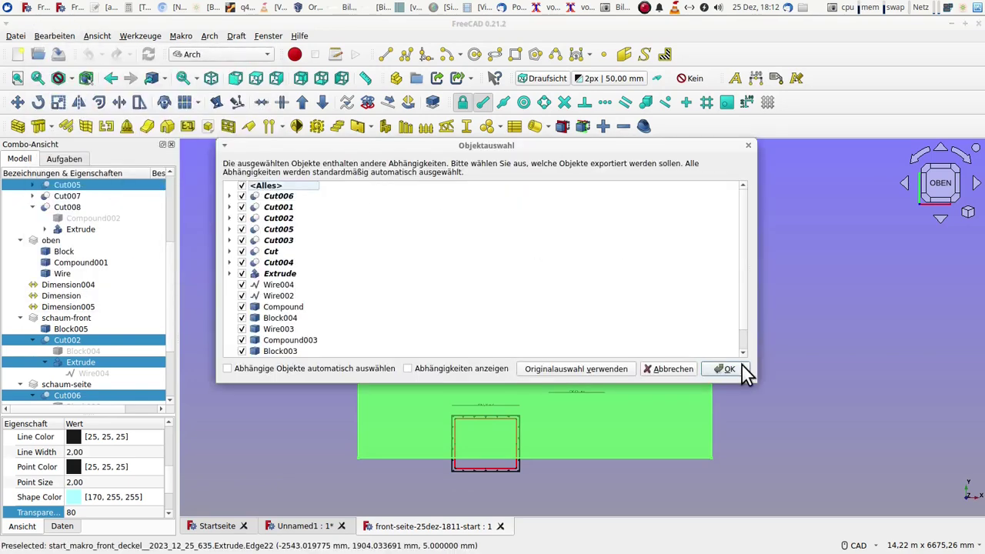
pyautogui.click(739, 368)
pyautogui.click(16, 36)
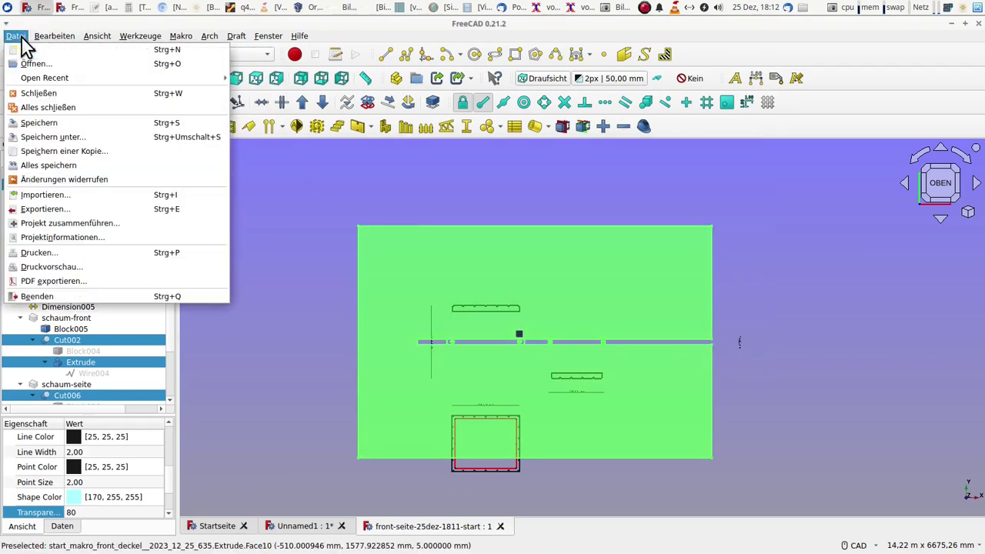
# - Paste the Cut to Cut006 parts into Unnamed2, fit them in top view, then reselect front-seite's green panel
pyautogui.click(33, 51)
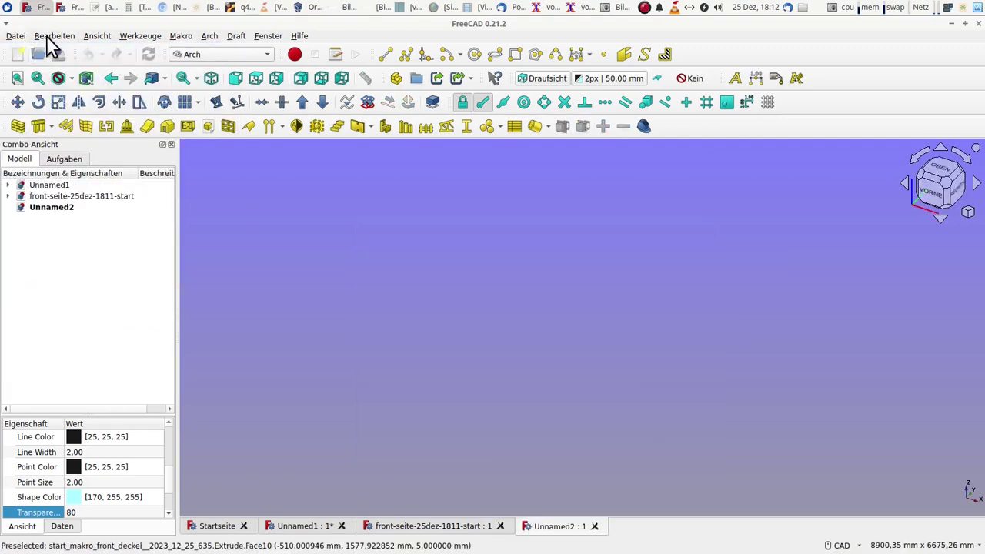
pyautogui.click(54, 35)
pyautogui.click(84, 101)
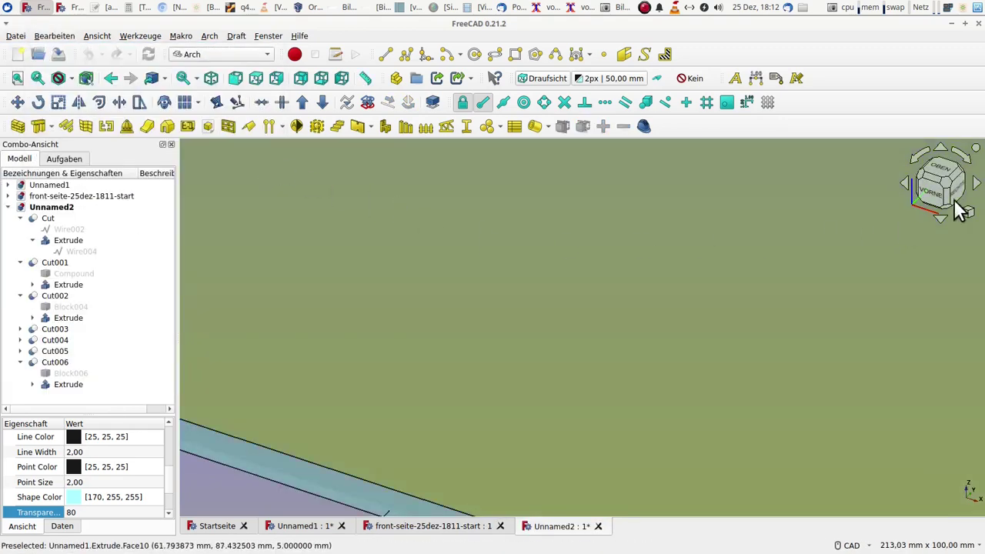
pyautogui.click(942, 170)
pyautogui.click(966, 214)
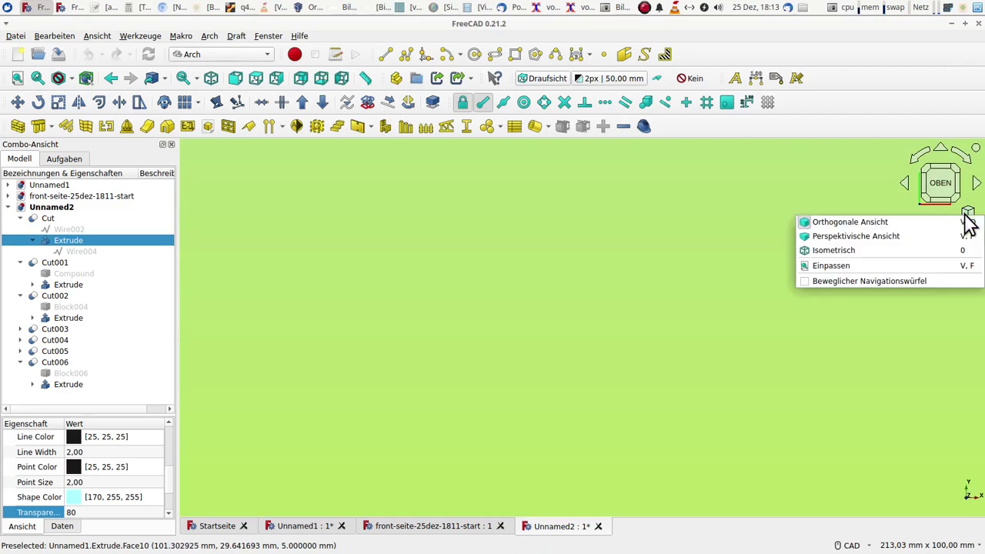
pyautogui.click(943, 262)
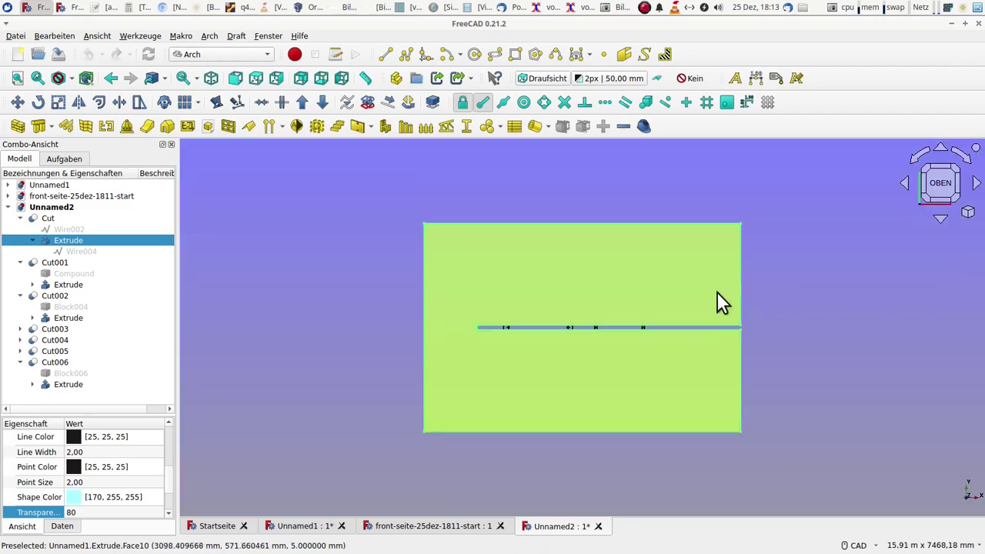
pyautogui.click(427, 528)
pyautogui.click(575, 289)
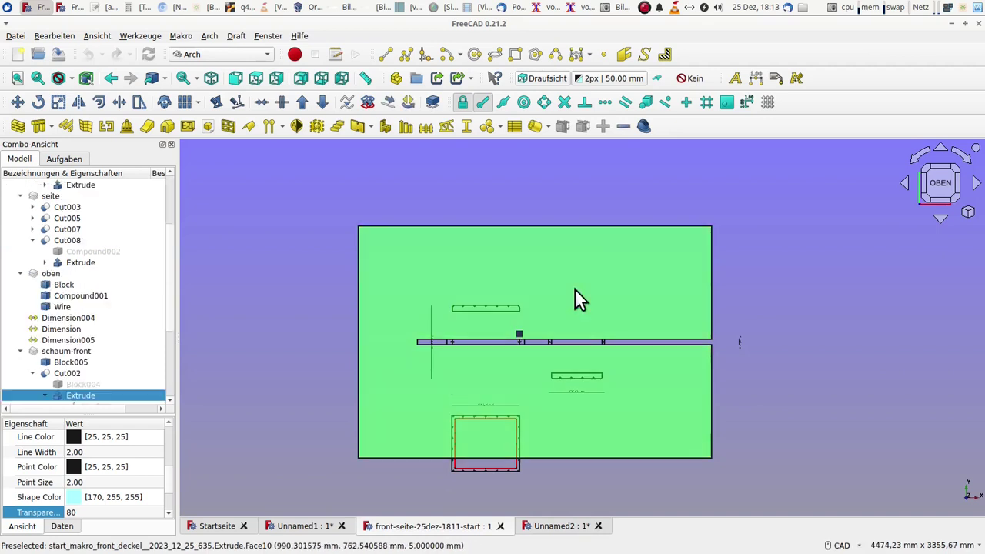
# - Transform the green panel along the Y axis by one 249 mm step
pyautogui.rightClick(401, 281)
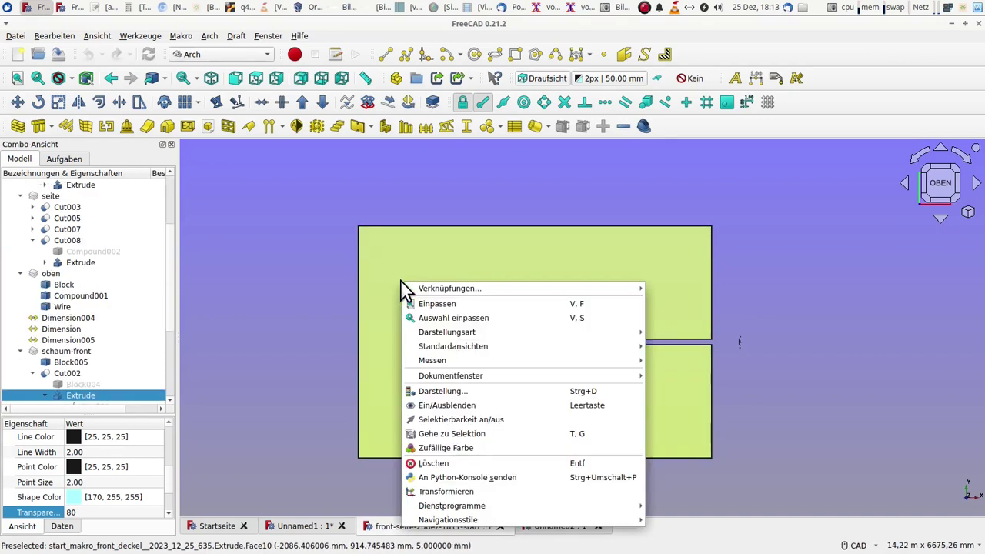
pyautogui.click(459, 491)
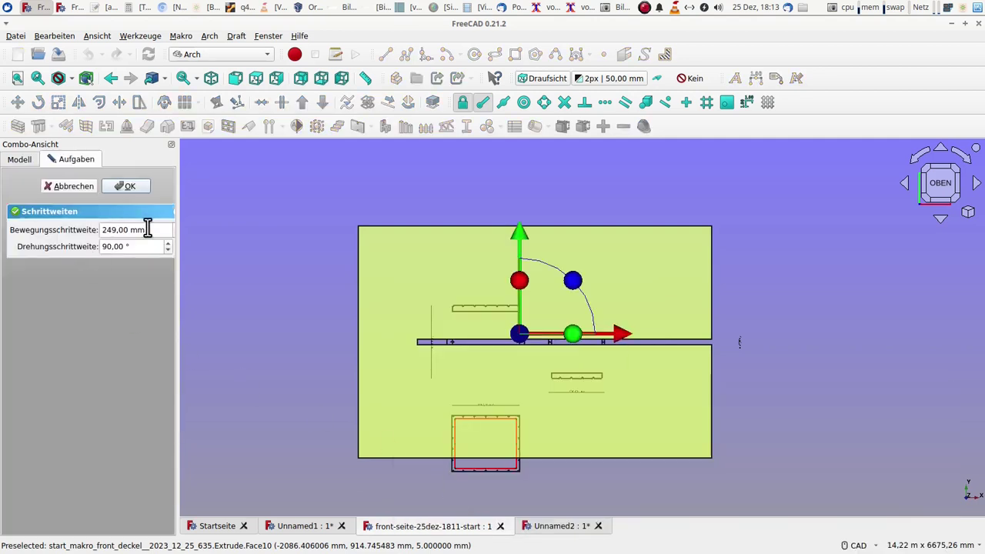
pyautogui.moveTo(147, 229); pyautogui.dragTo(90, 235)
pyautogui.write('2000')
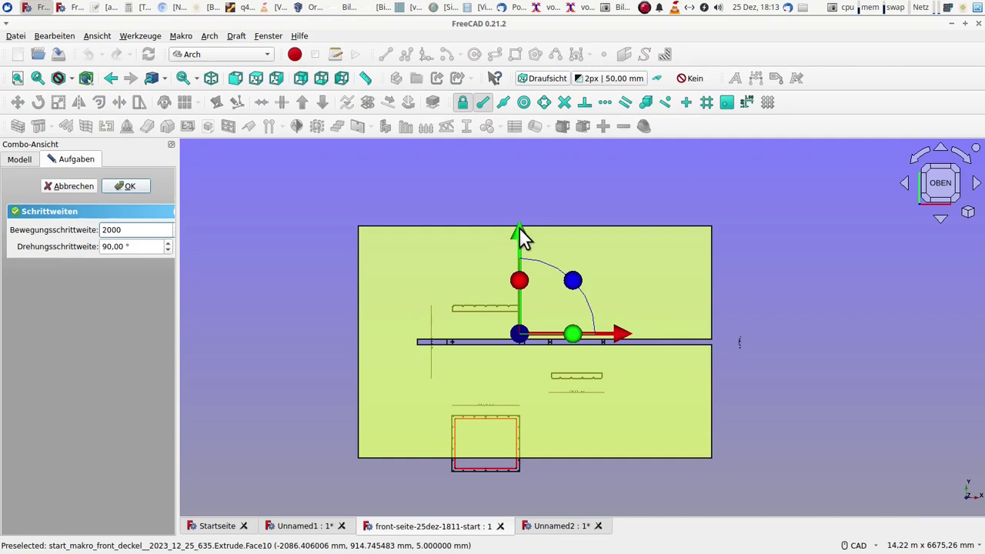
pyautogui.moveTo(520, 228); pyautogui.dragTo(523, 354)
pyautogui.write('249')
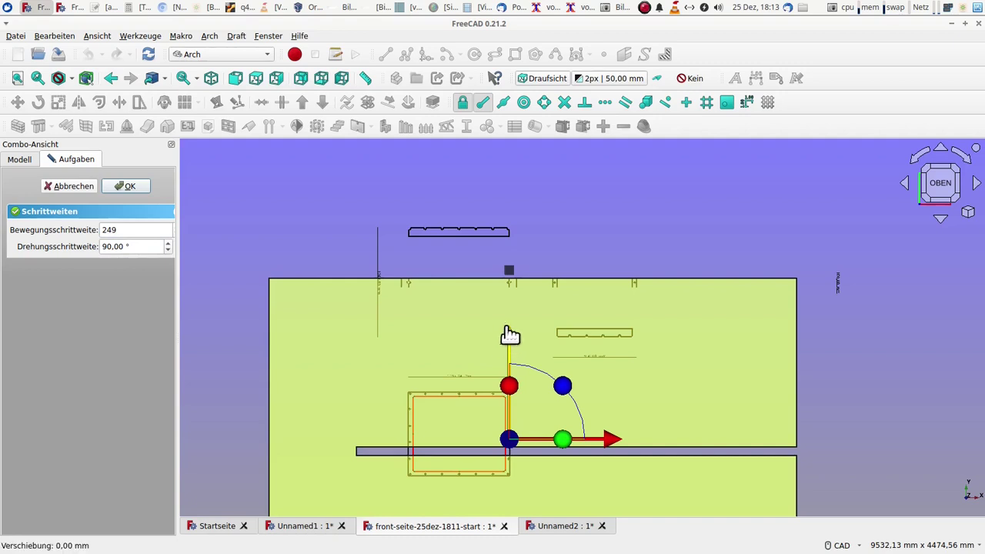
pyautogui.moveTo(511, 342); pyautogui.dragTo(509, 327)
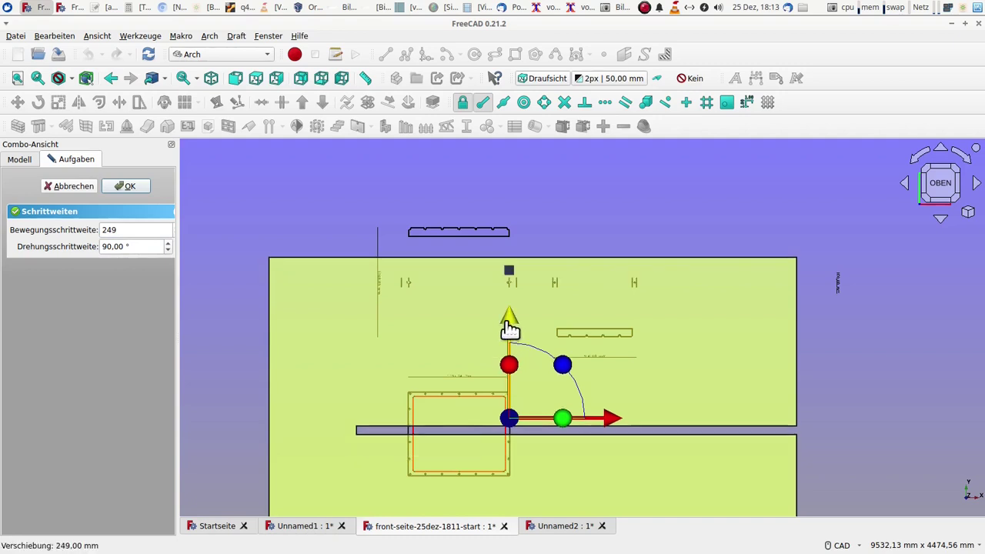
pyautogui.click(138, 184)
# - Box-select the two frame outlines above the panel and copy them with their dependencies
pyautogui.click(55, 35)
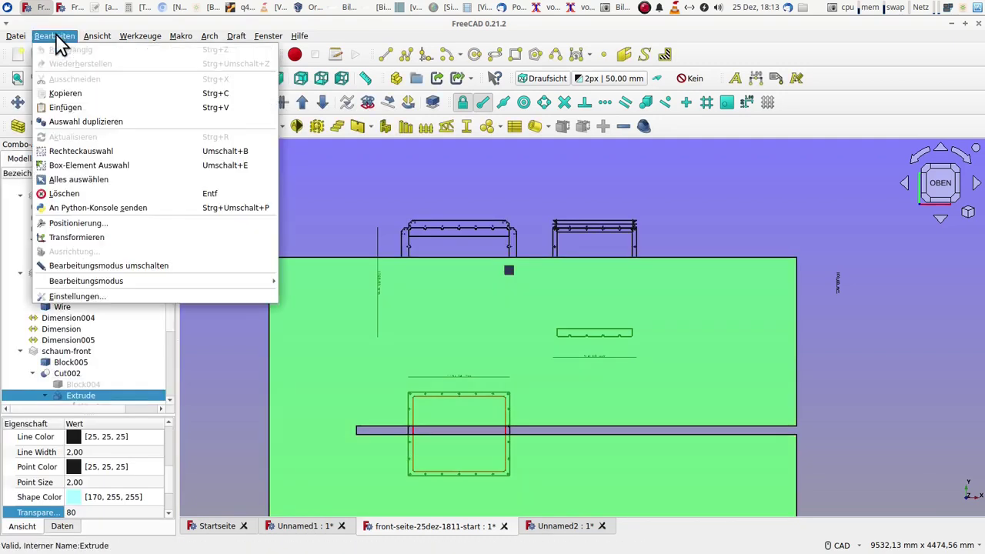
pyautogui.click(84, 151)
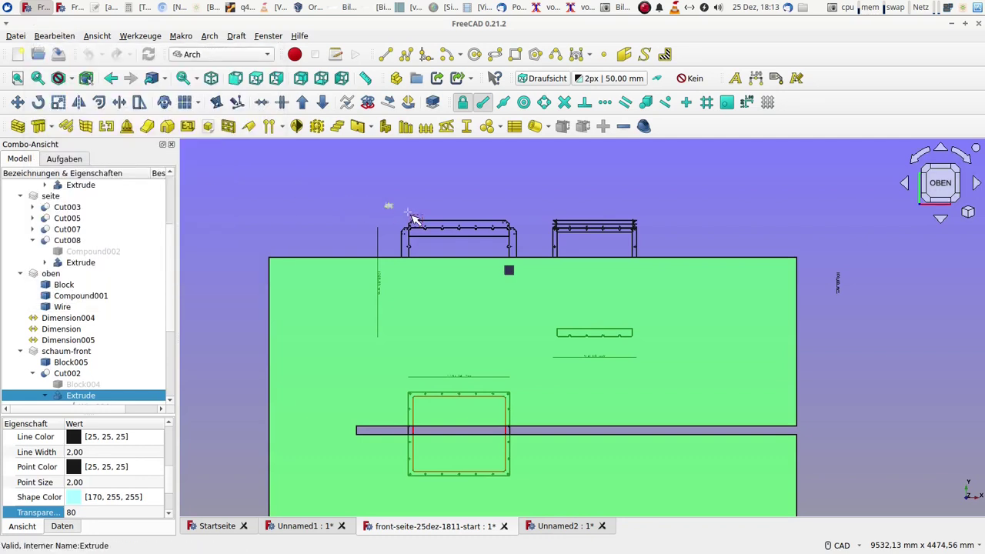
pyautogui.moveTo(386, 204); pyautogui.dragTo(660, 260)
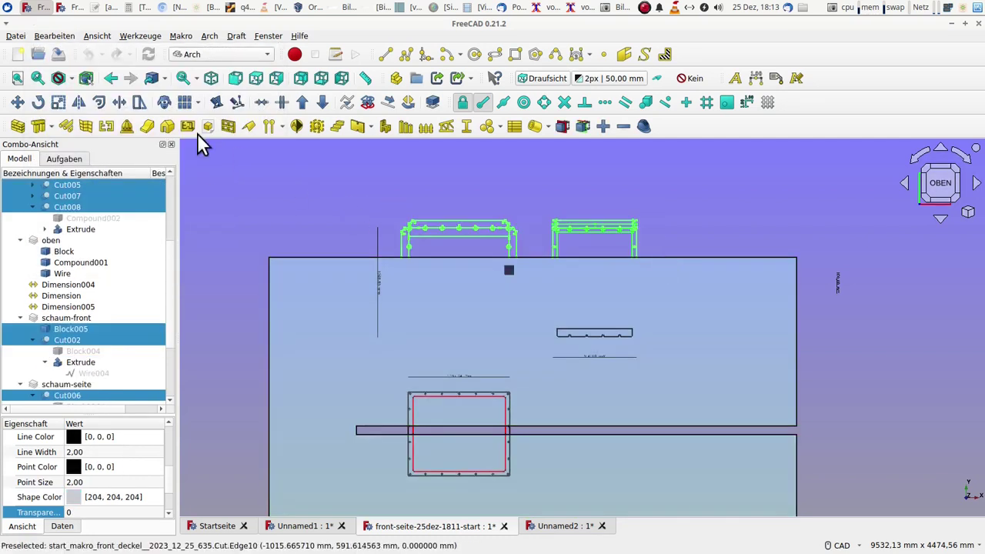
pyautogui.click(56, 35)
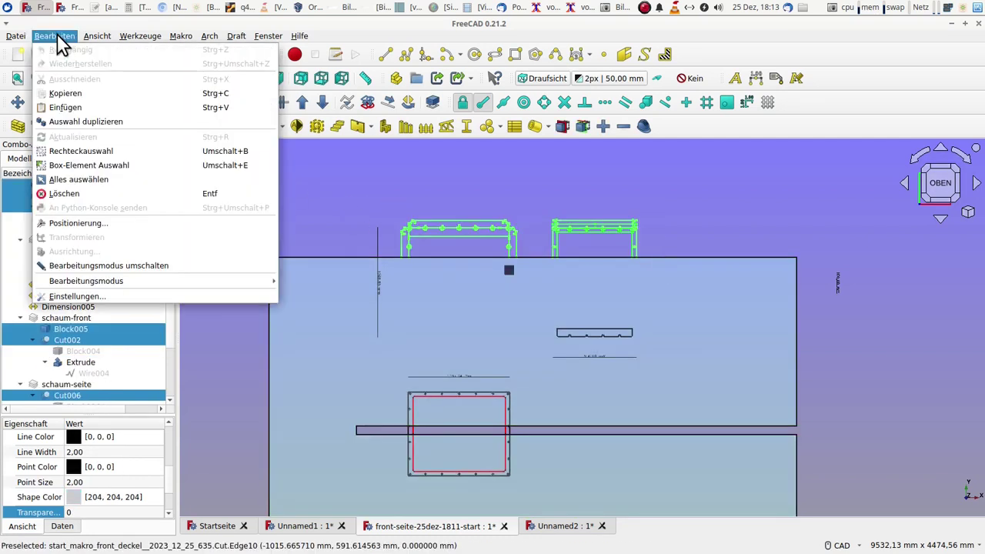
pyautogui.click(93, 94)
pyautogui.click(728, 369)
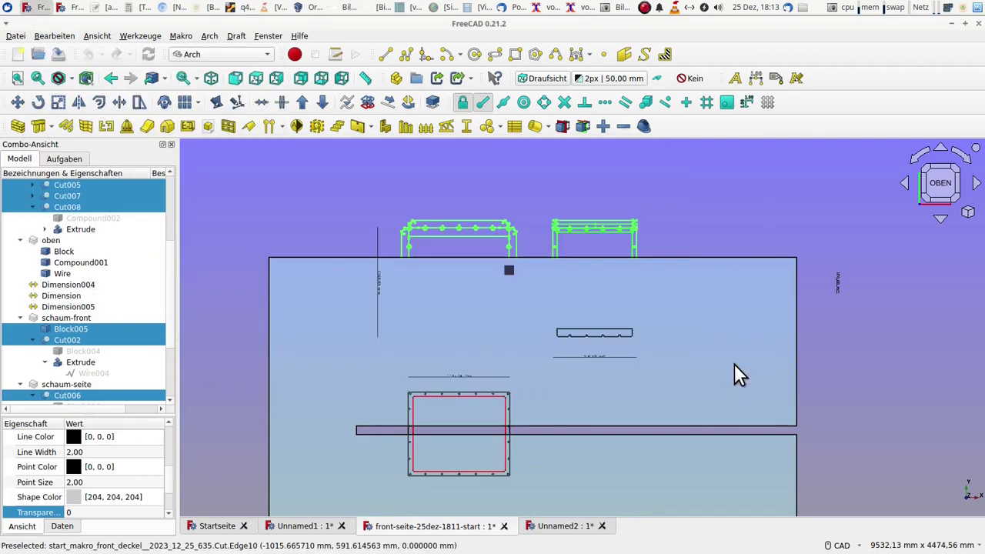
# - Paste the frames into Unnamed2 as Cut007 onward and box-select both of them
pyautogui.click(574, 527)
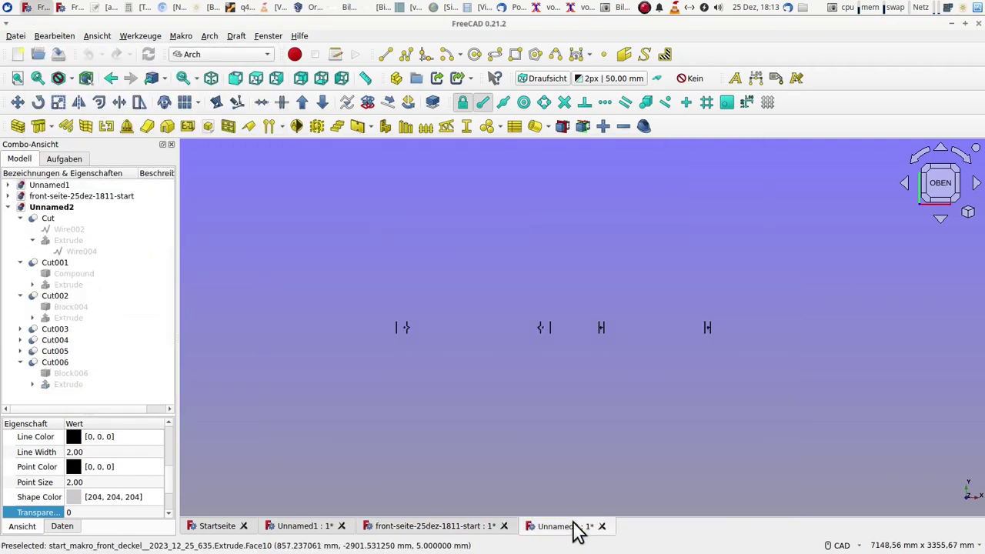
pyautogui.click(56, 36)
pyautogui.click(77, 111)
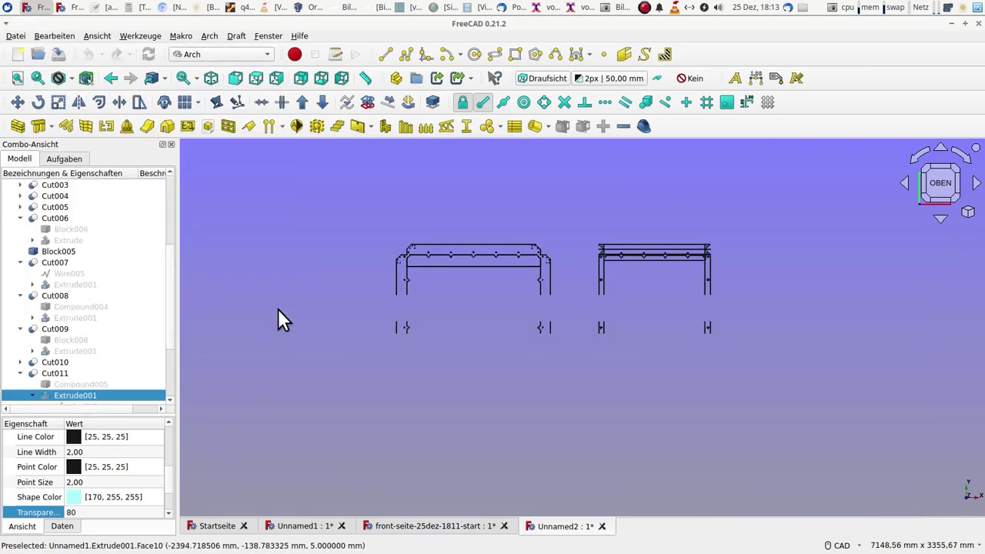
pyautogui.click(54, 37)
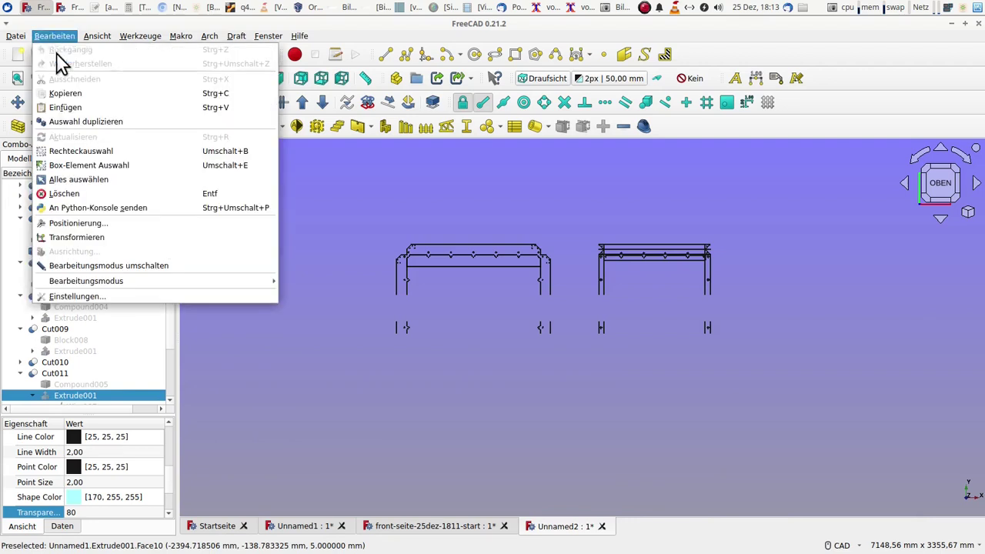
pyautogui.click(98, 151)
pyautogui.moveTo(385, 219); pyautogui.dragTo(766, 320)
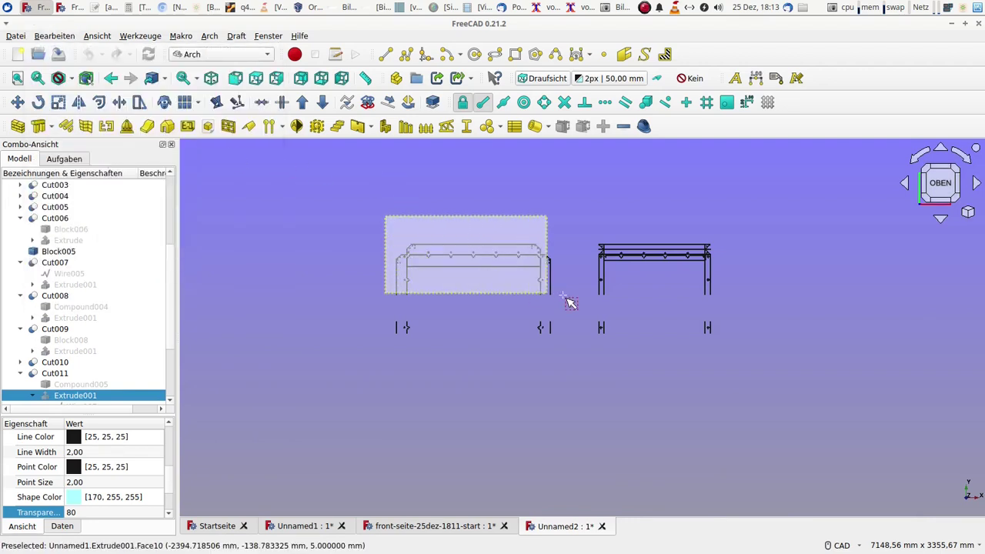
# - Draft Move both frames 249 mm down from the left frame corner, then return to front-seite
pyautogui.click(17, 102)
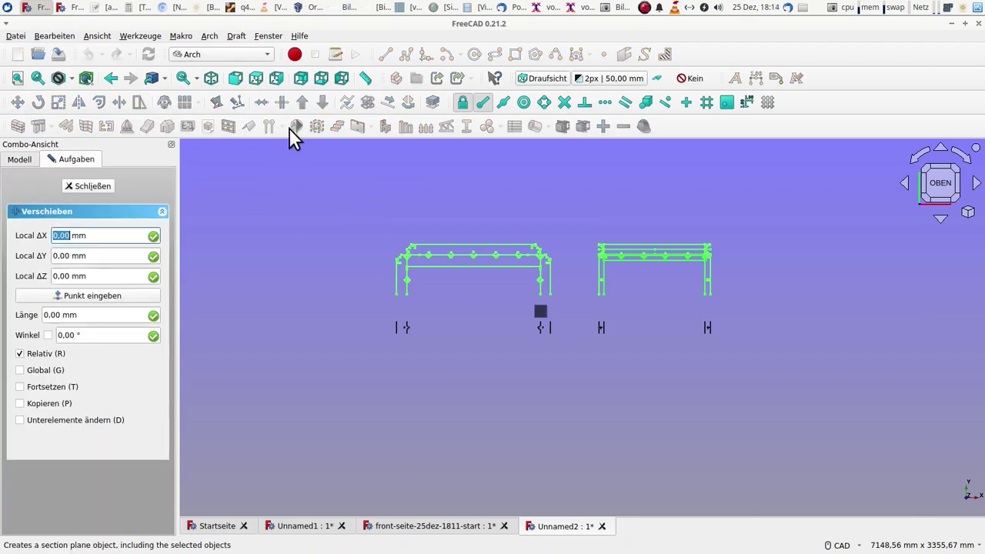
pyautogui.click(397, 290)
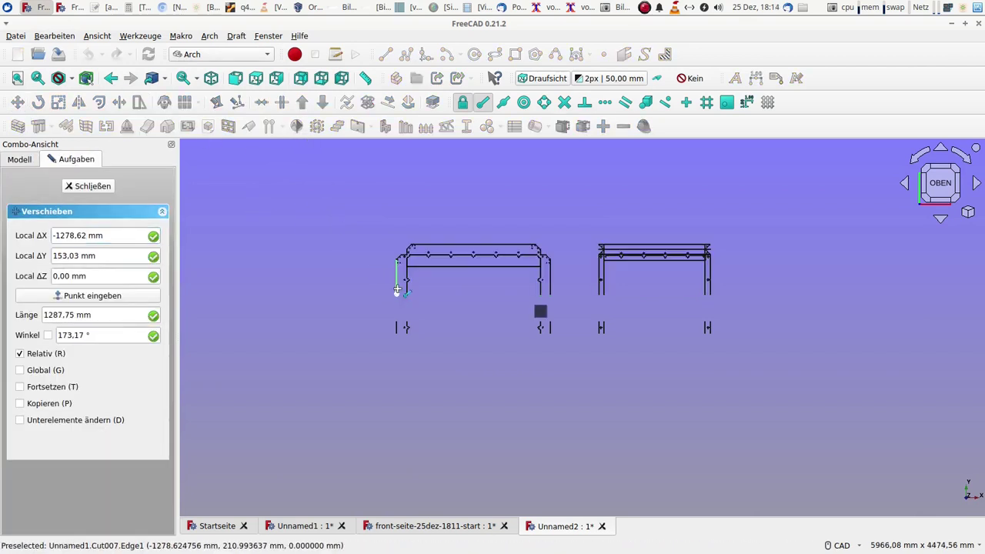
pyautogui.click(386, 326)
pyautogui.click(326, 300)
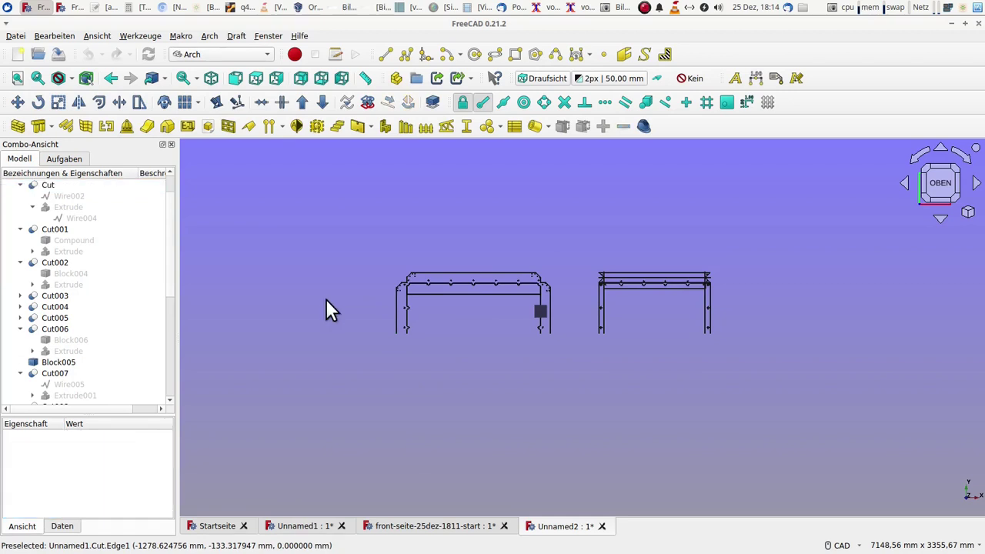
pyautogui.click(422, 530)
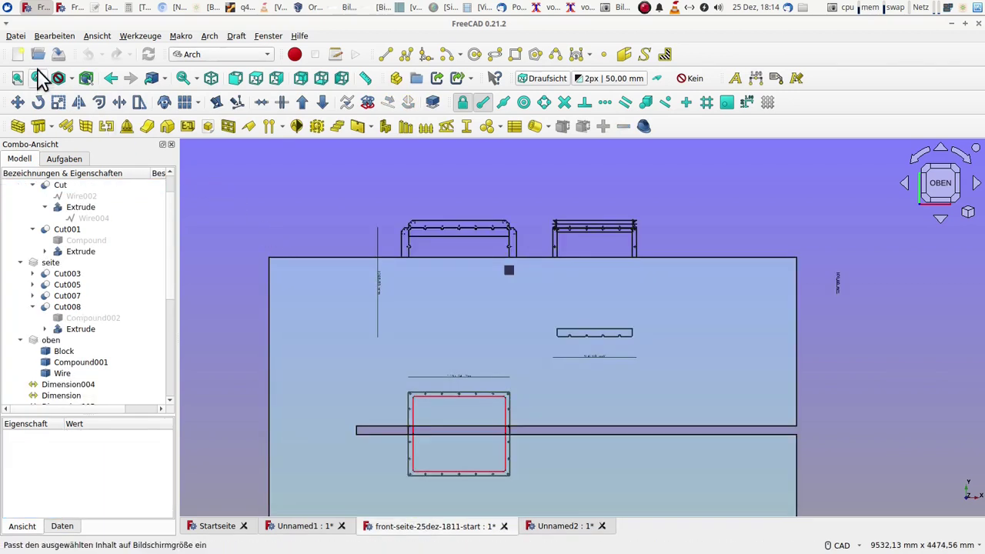
# - Revert front-seite-25dez-1811-start to its saved version and bring up the large plate's context menu
pyautogui.click(16, 36)
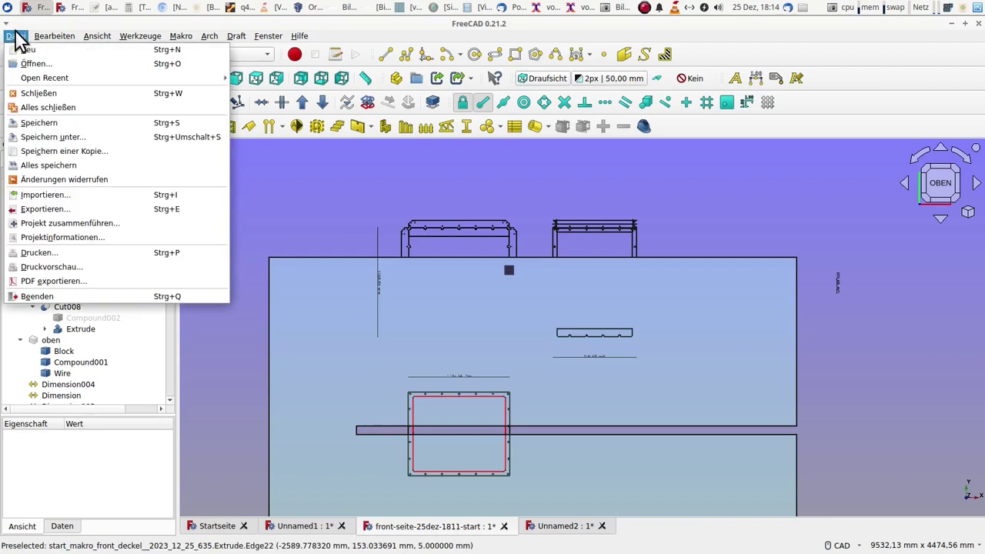
pyautogui.click(75, 183)
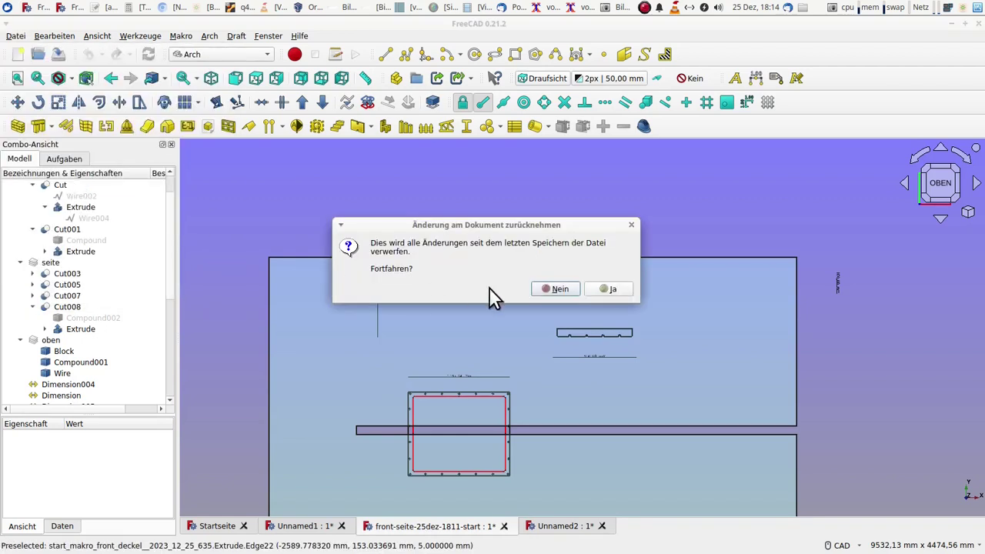
pyautogui.click(613, 290)
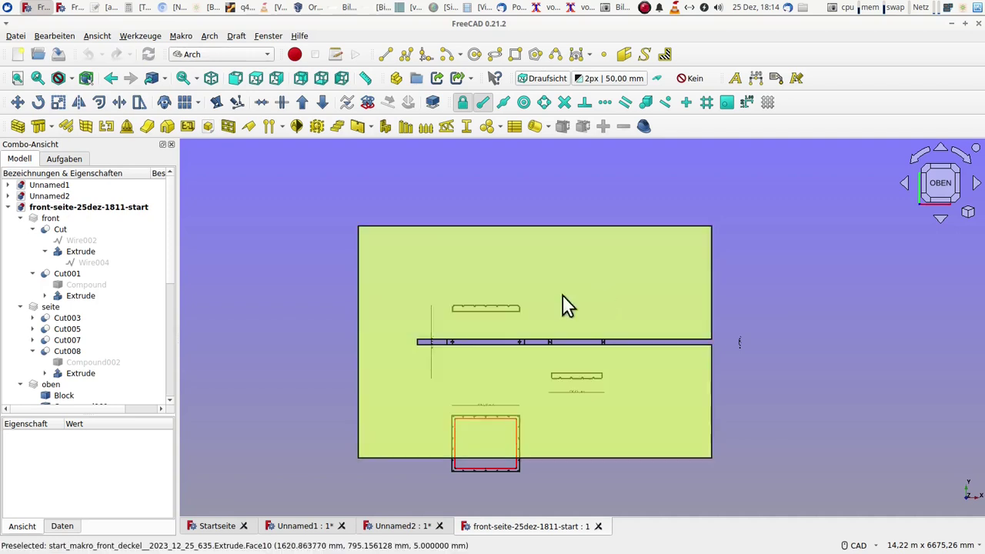
pyautogui.click(412, 407)
pyautogui.rightClick(411, 406)
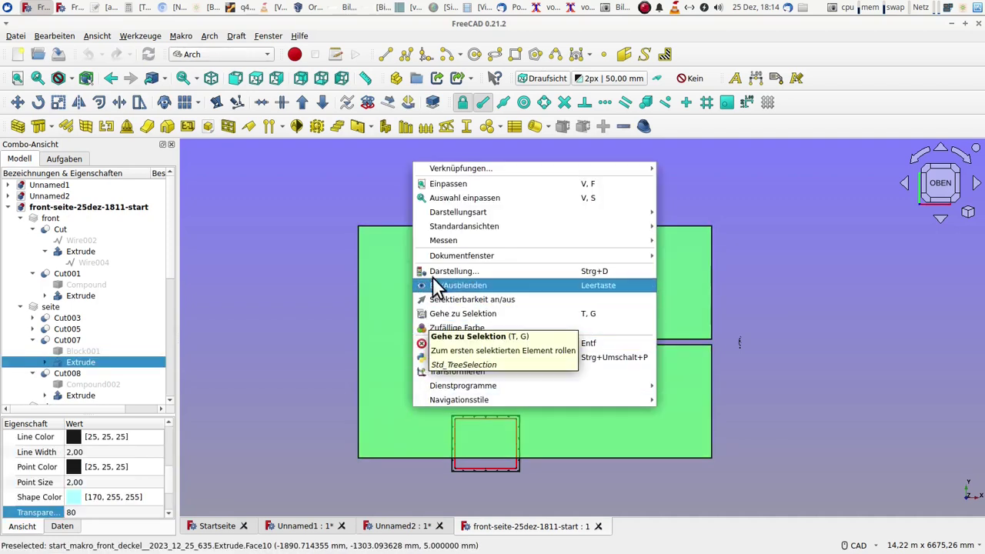
# - Transform the plate up 2000 mm, then back down 249 mm
pyautogui.click(447, 366)
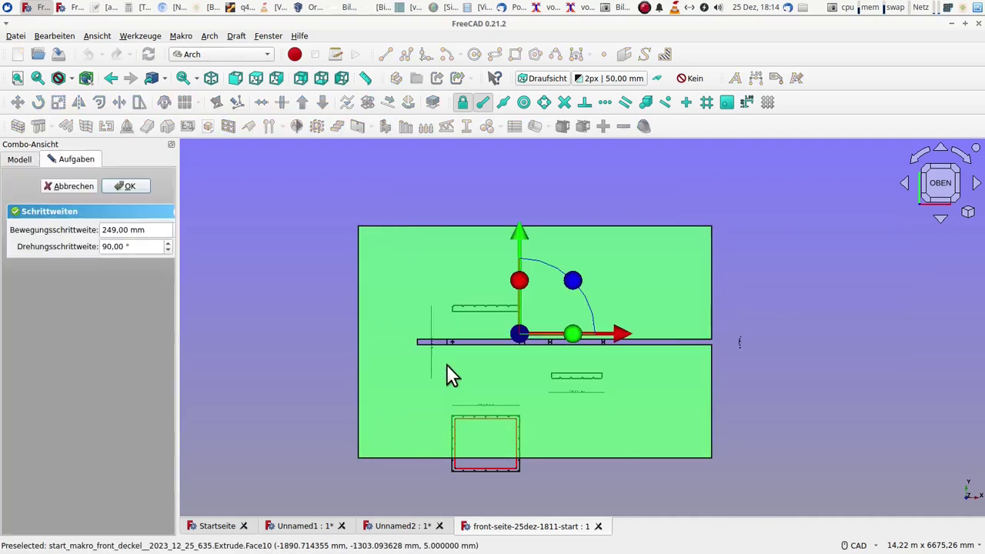
pyautogui.moveTo(152, 230); pyautogui.dragTo(52, 229)
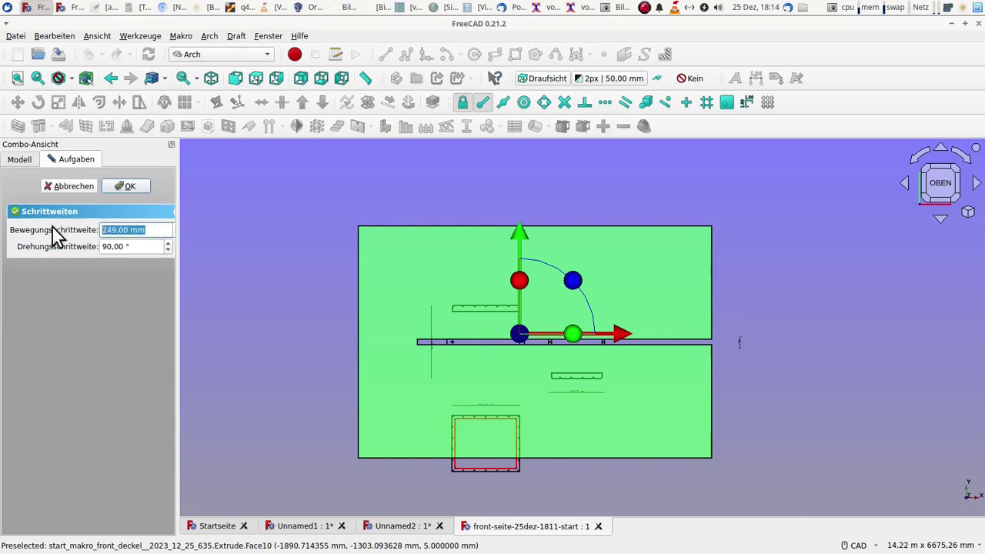
pyautogui.write('2000')
pyautogui.moveTo(518, 229); pyautogui.dragTo(521, 163)
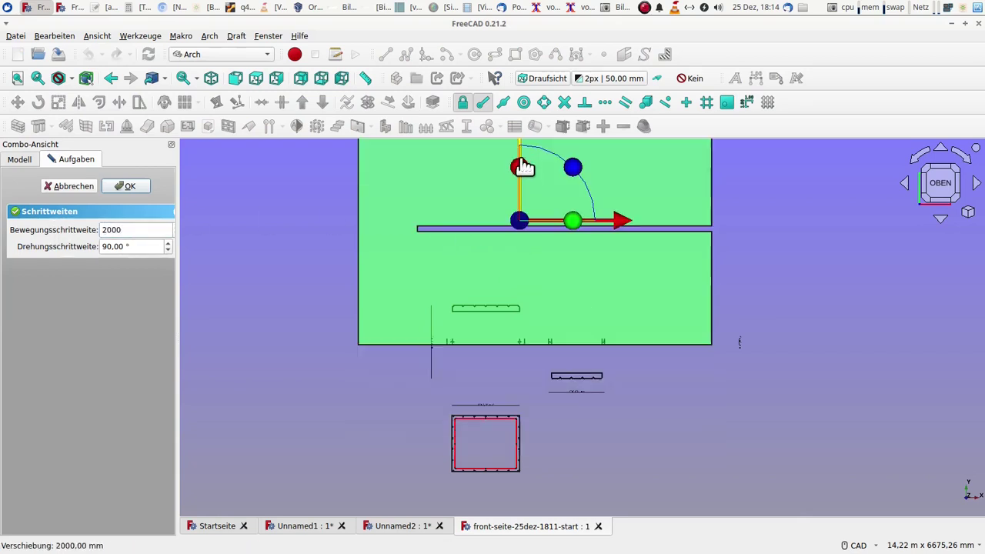
pyautogui.moveTo(151, 229); pyautogui.dragTo(40, 229)
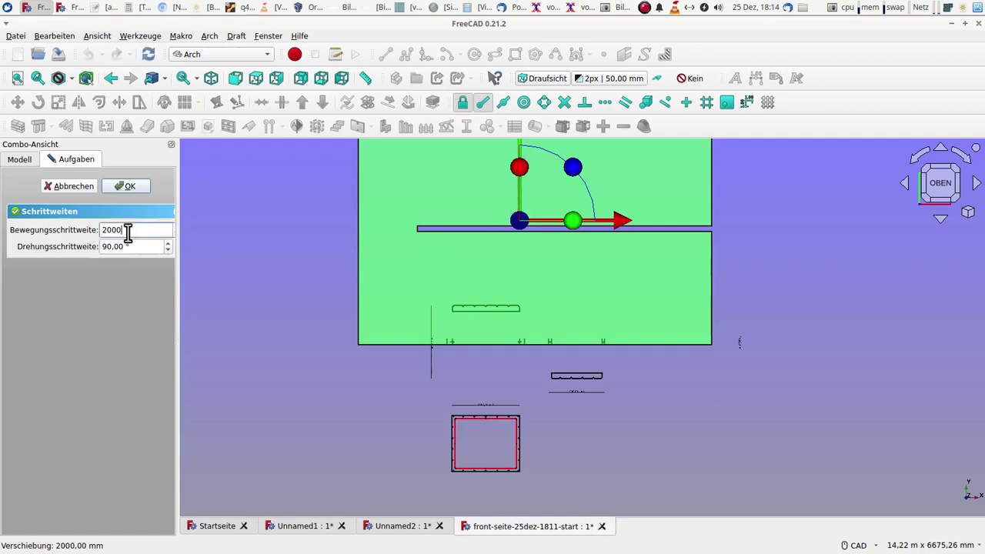
pyautogui.write('249')
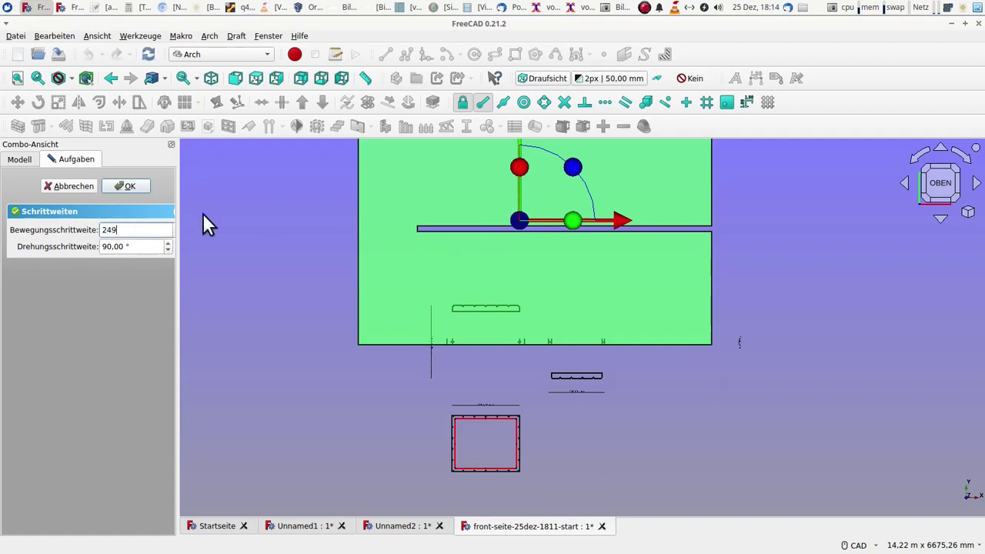
pyautogui.moveTo(363, 210); pyautogui.dragTo(371, 275, button='middle')
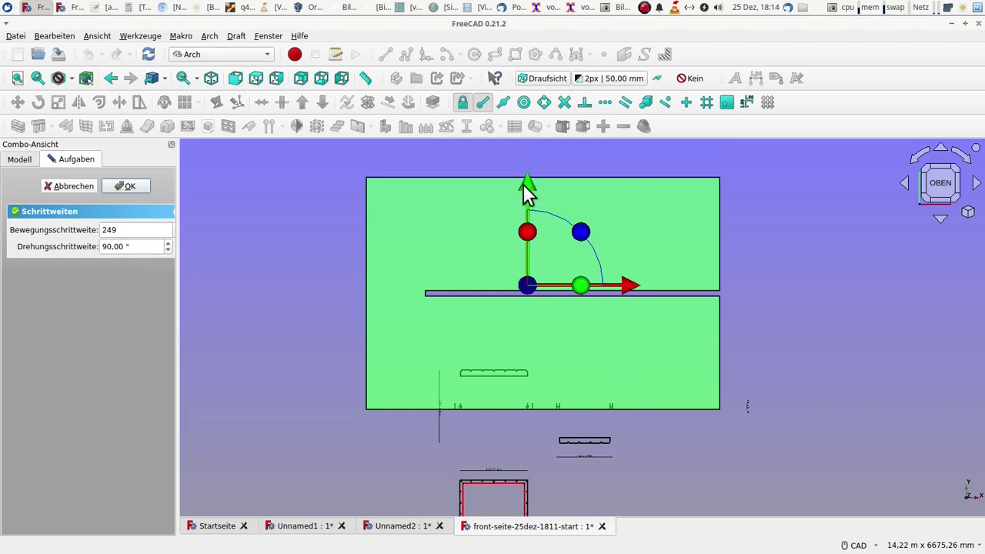
pyautogui.moveTo(526, 192); pyautogui.dragTo(534, 211)
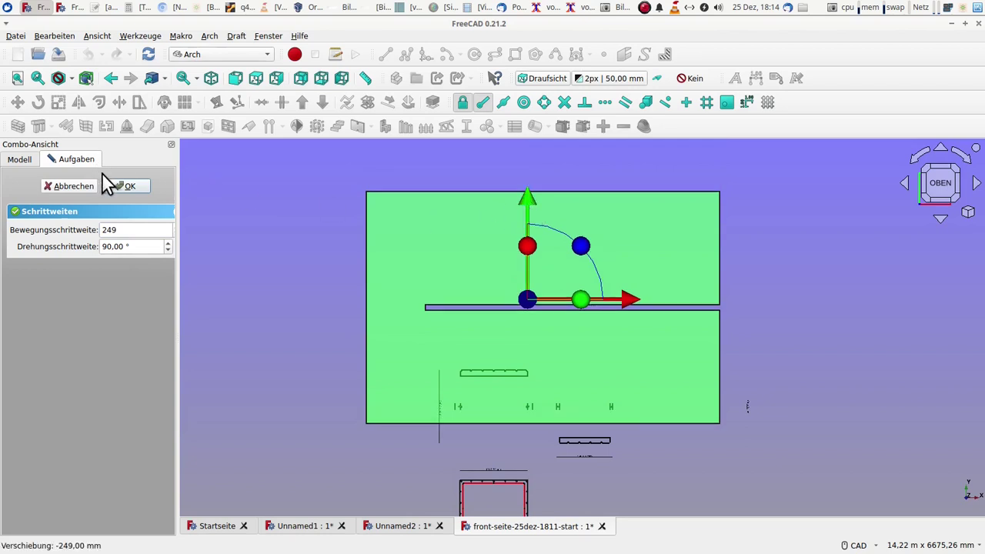
pyautogui.click(127, 187)
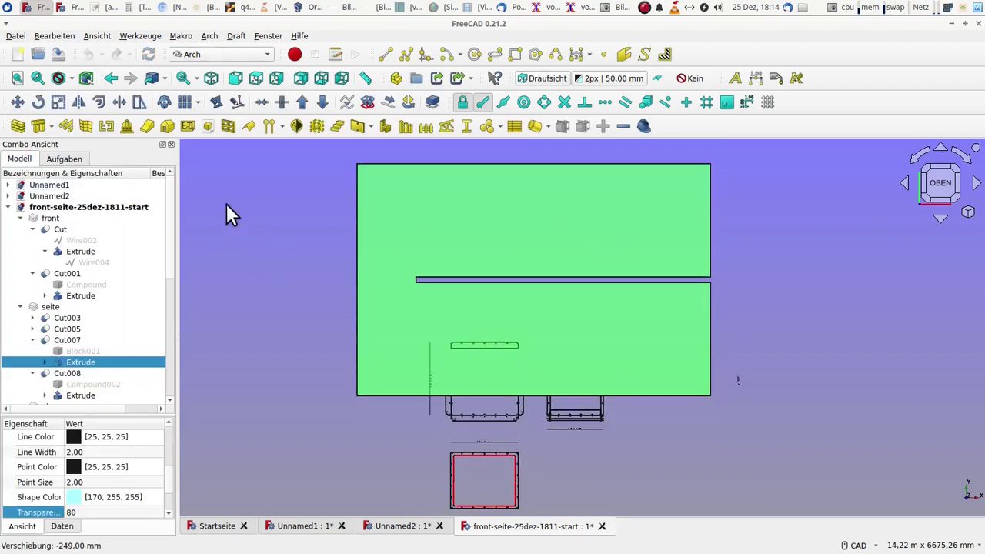
# - Box-select the frame parts below the plate, copy them with all dependencies, and go to Unnamed2
pyautogui.click(54, 36)
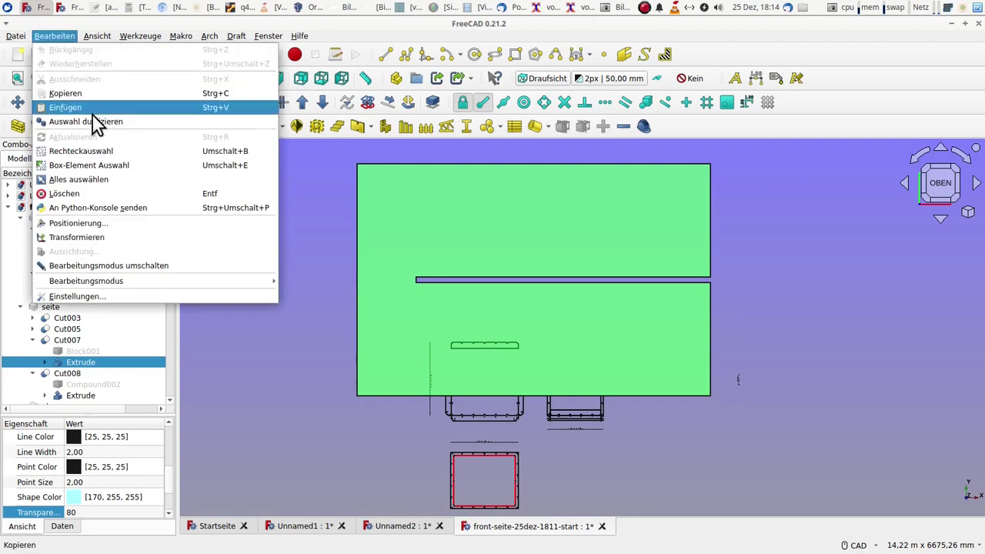
pyautogui.click(97, 157)
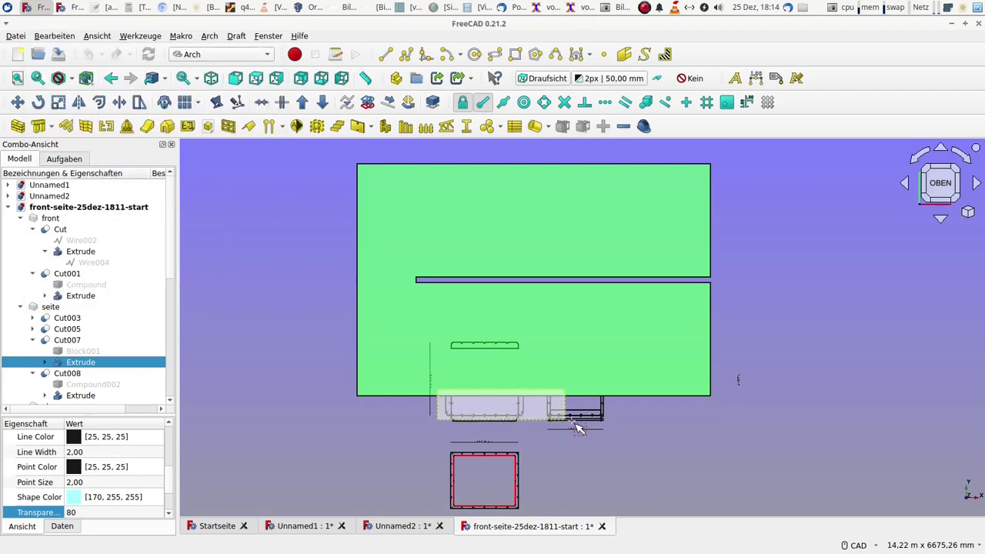
pyautogui.moveTo(477, 409); pyautogui.dragTo(622, 429)
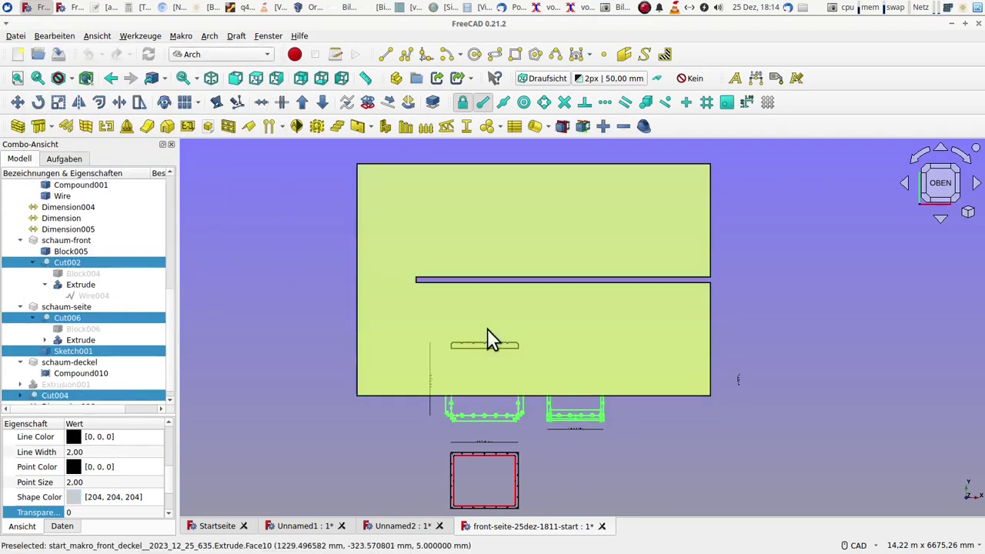
pyautogui.click(54, 36)
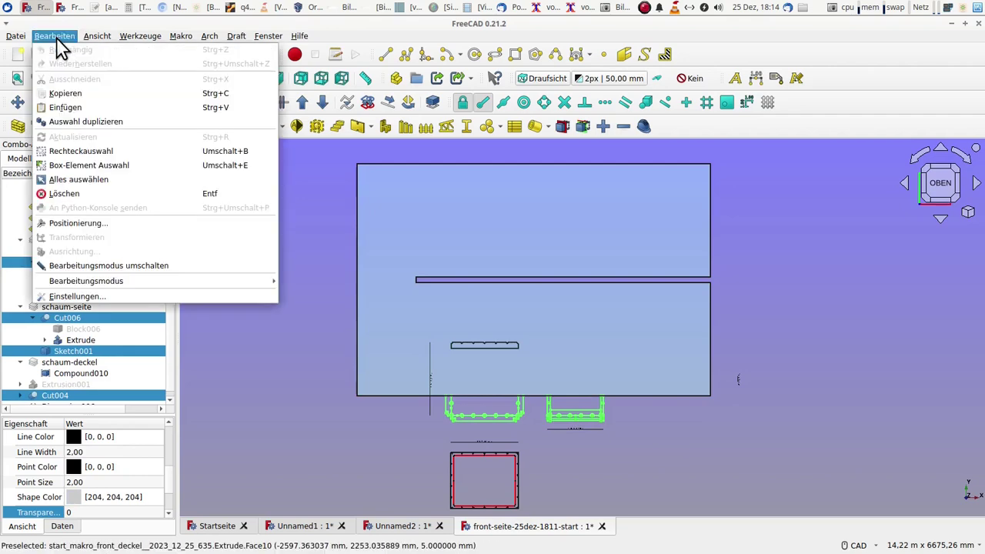
pyautogui.click(77, 93)
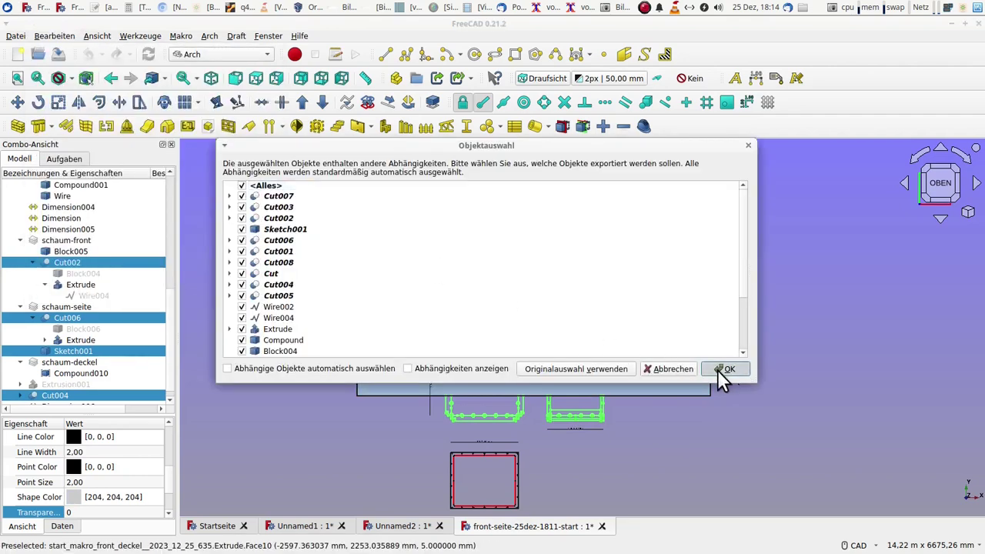
pyautogui.click(720, 370)
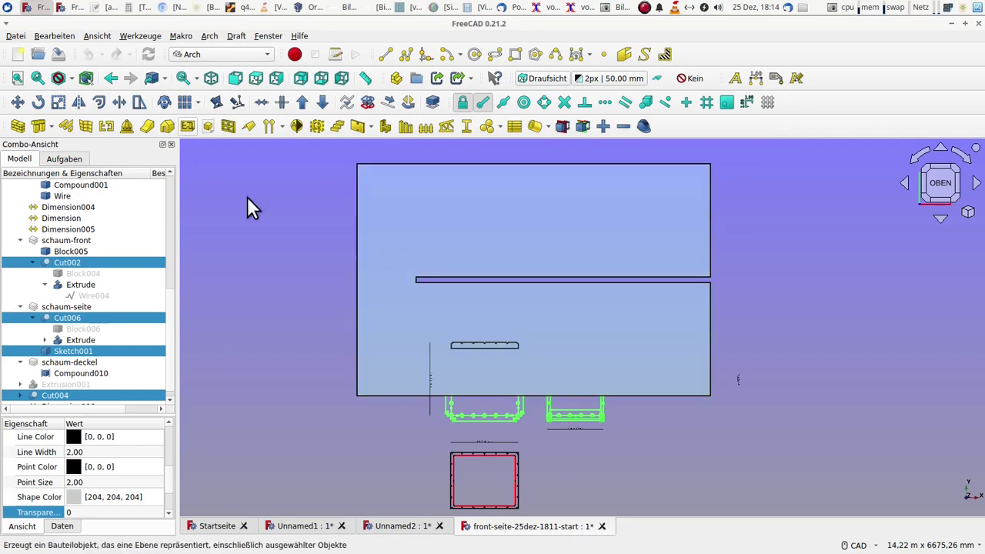
pyautogui.click(403, 527)
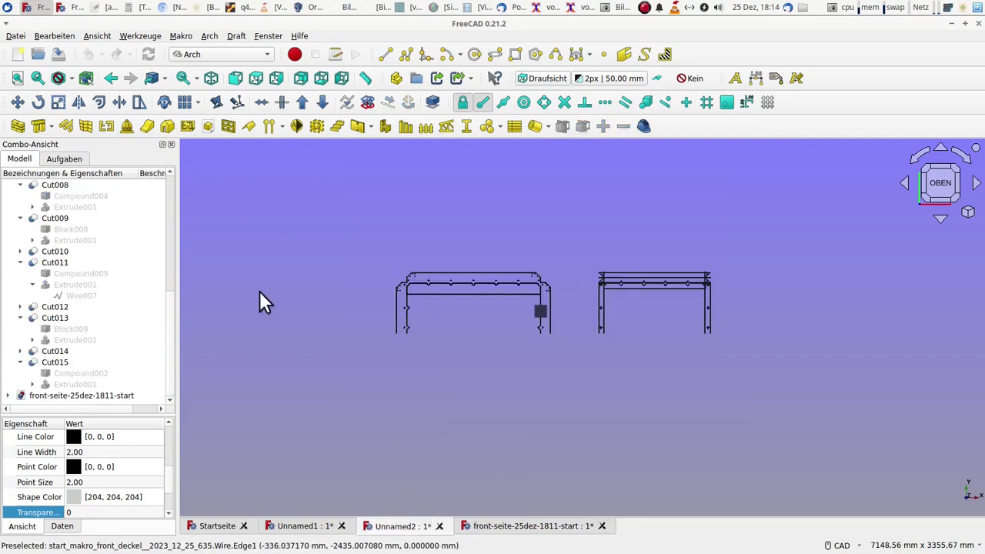
# - Paste the lower frame halves and Draft Move them onto the upper frames
pyautogui.click(48, 35)
pyautogui.click(68, 93)
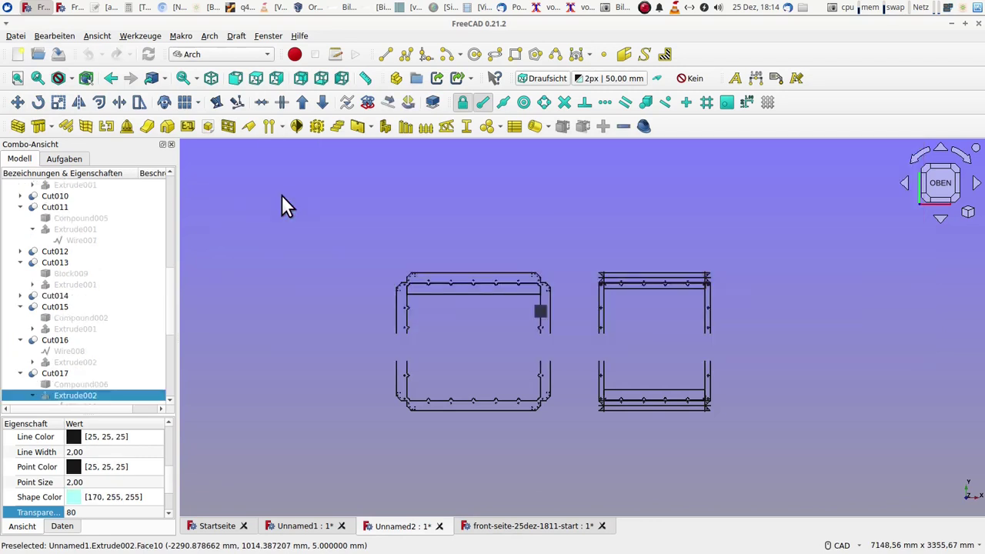
pyautogui.click(48, 35)
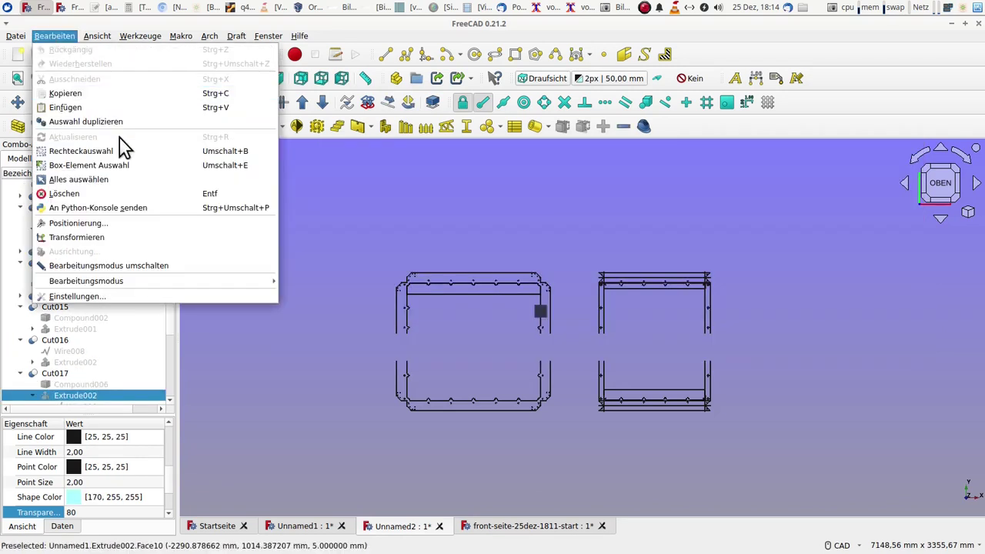
pyautogui.click(132, 151)
pyautogui.moveTo(376, 352); pyautogui.dragTo(733, 434)
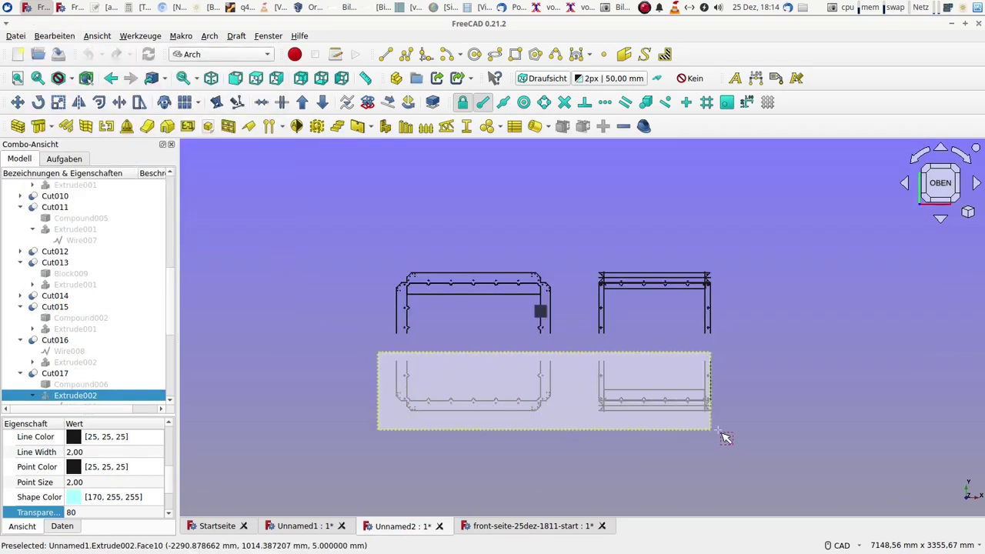
pyautogui.click(17, 104)
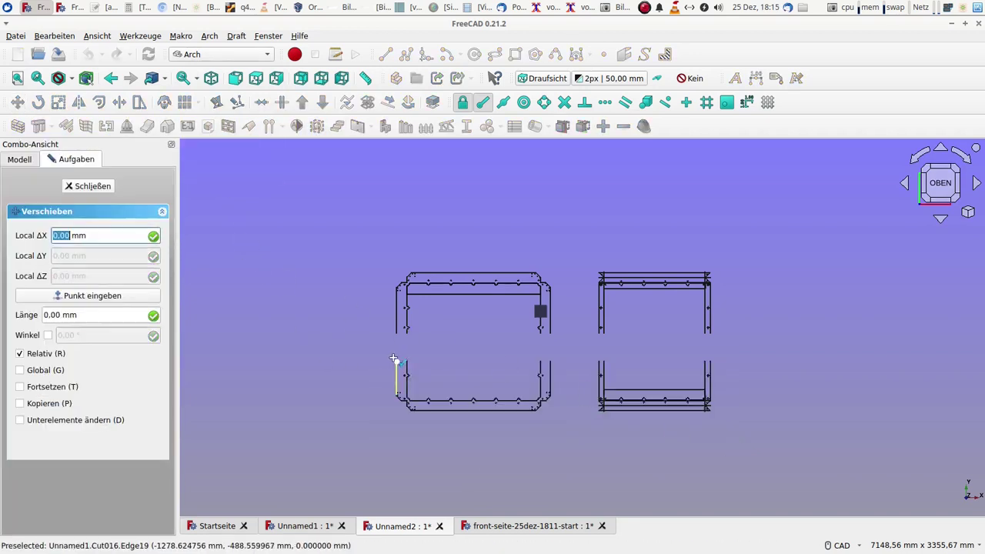
pyautogui.click(394, 330)
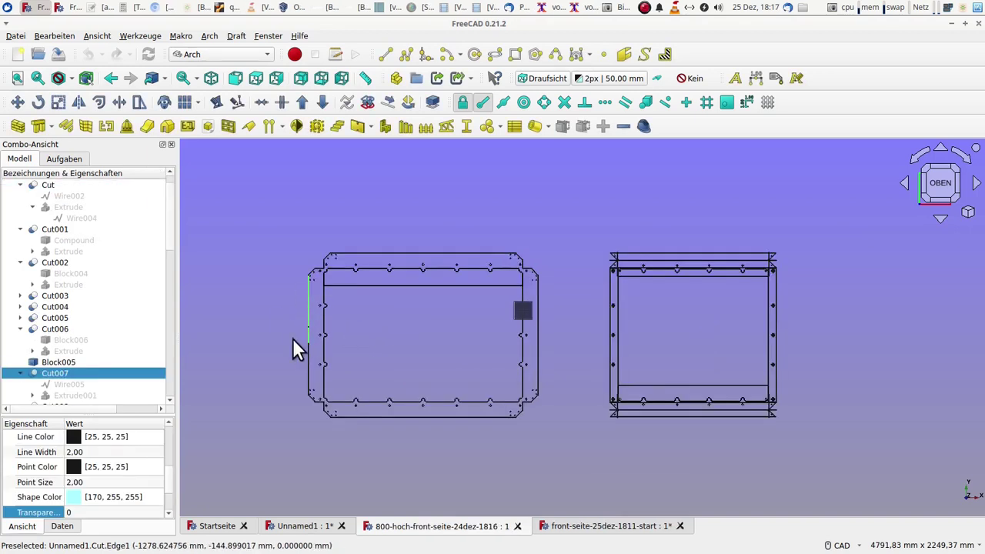
# - Upgrade the left frame edge into a wire and combine the three left-side holes into a compound
pyautogui.click(308, 365)
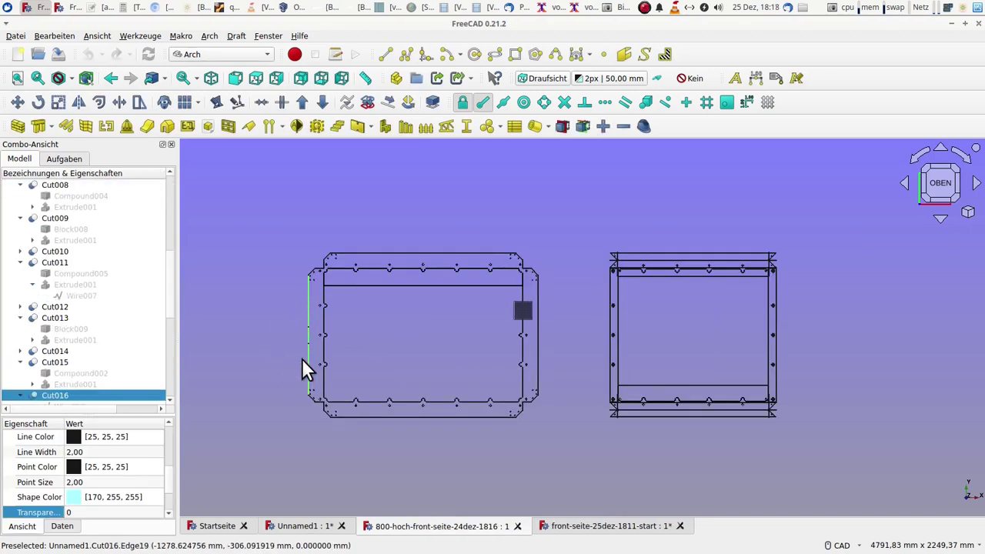
pyautogui.click(302, 103)
pyautogui.scroll(3, 335, 310)
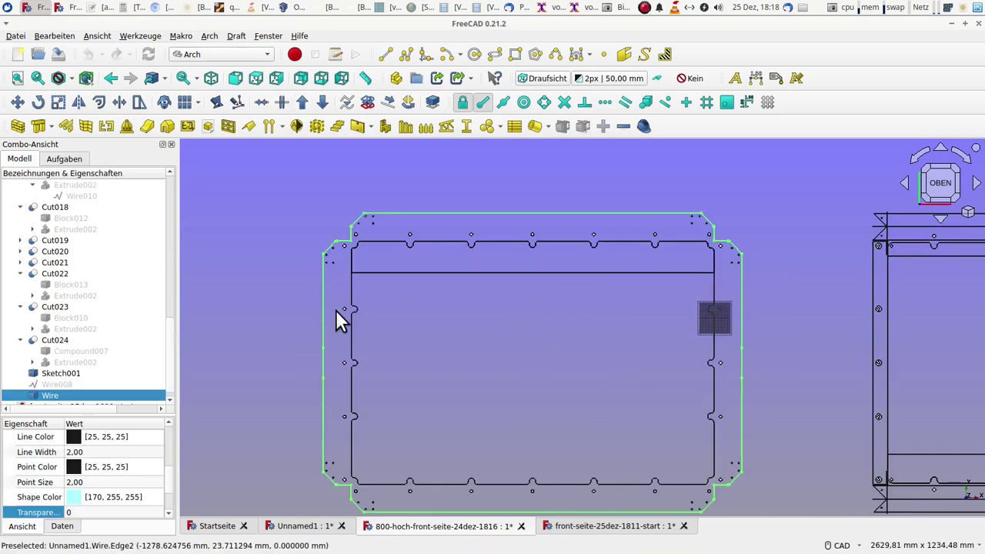
pyautogui.click(343, 311)
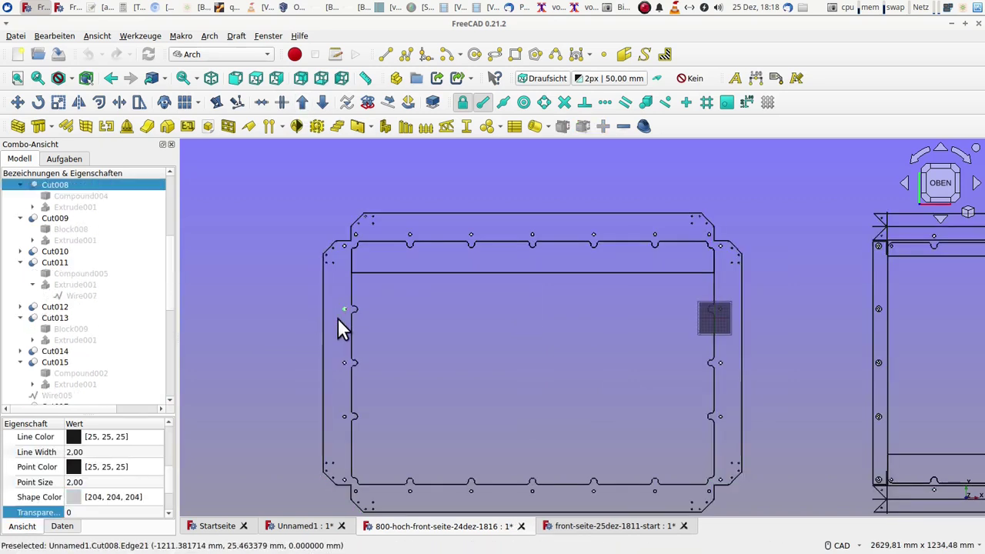
pyautogui.keyDown('ctrl'); pyautogui.click(345, 363); pyautogui.keyUp('ctrl')
pyautogui.keyDown('ctrl'); pyautogui.click(343, 417); pyautogui.keyUp('ctrl')
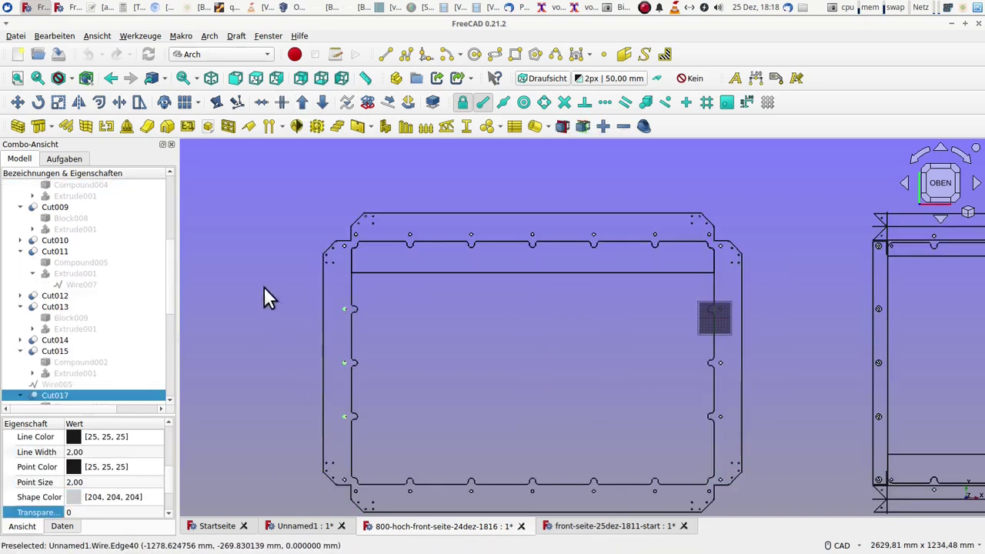
pyautogui.click(302, 104)
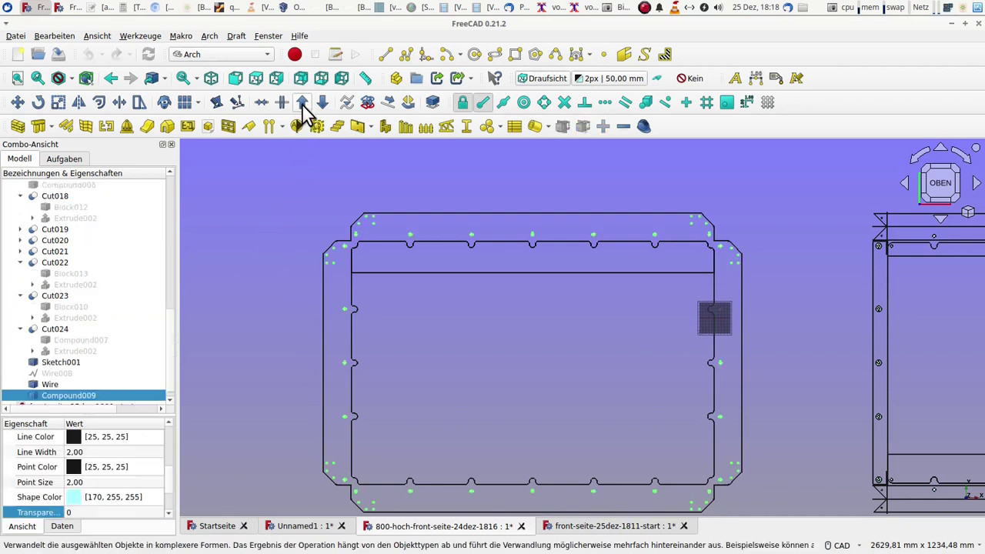
# - Select the three edges along the left panel's notched side
pyautogui.click(353, 336)
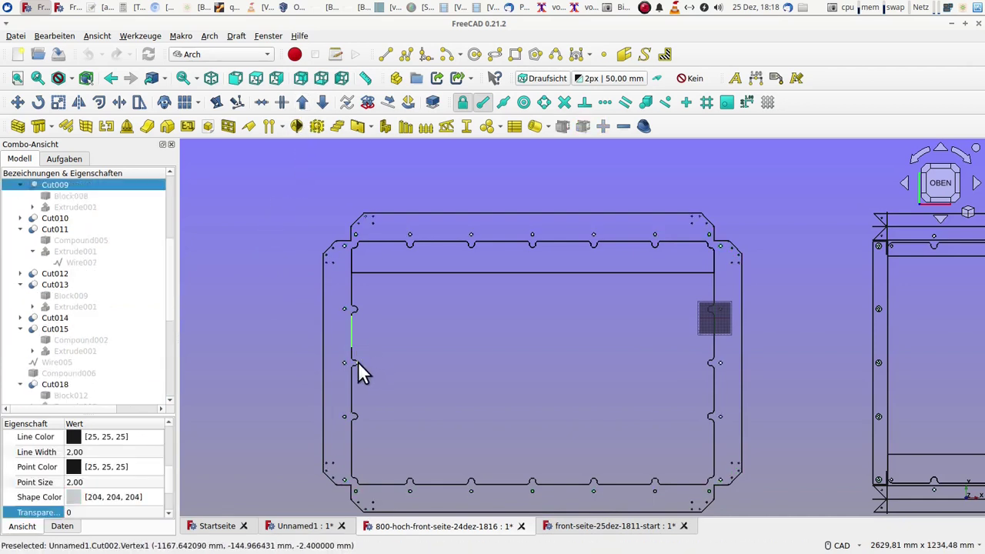
pyautogui.keyDown('ctrl'); pyautogui.click(358, 363); pyautogui.keyUp('ctrl')
pyautogui.keyDown('ctrl'); pyautogui.click(352, 391); pyautogui.keyUp('ctrl')
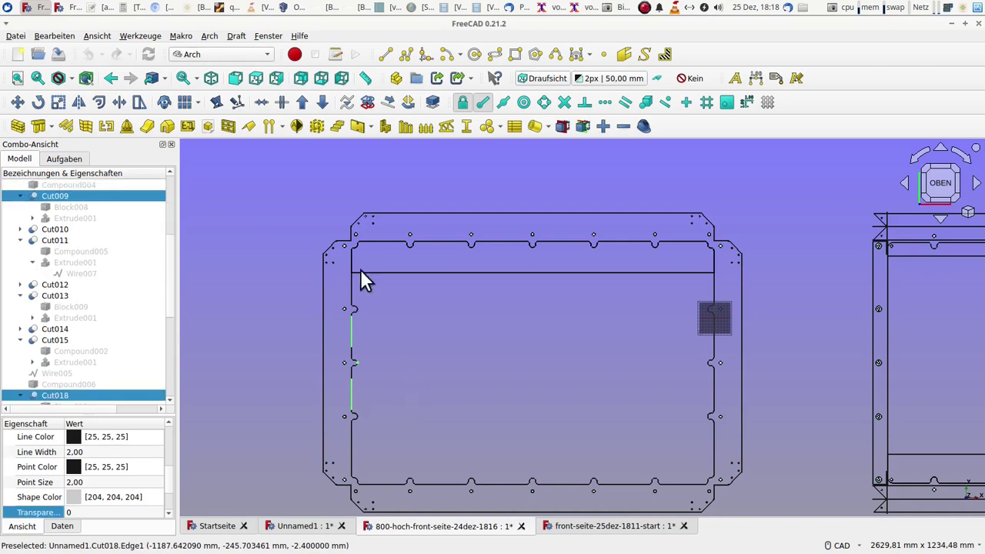
# - Upgrade the three left-side edges of the right frame into the new wire Wire013
pyautogui.click(306, 108)
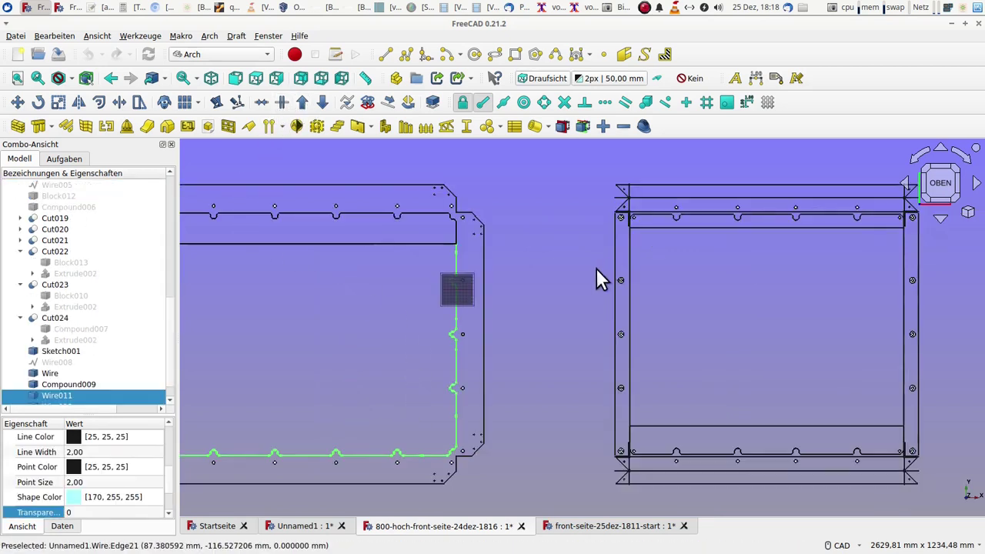
pyautogui.click(618, 271)
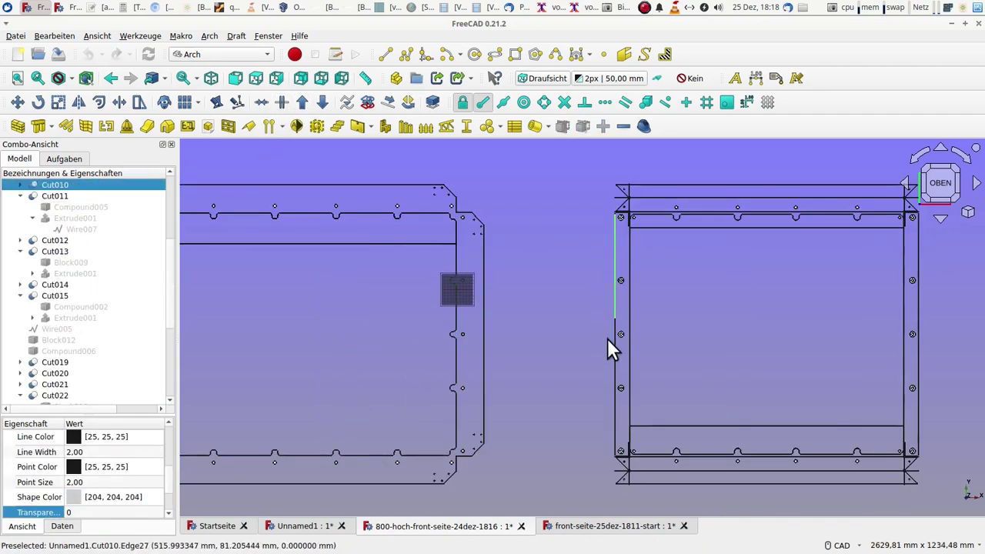
pyautogui.keyDown('ctrl'); pyautogui.click(614, 351); pyautogui.keyUp('ctrl')
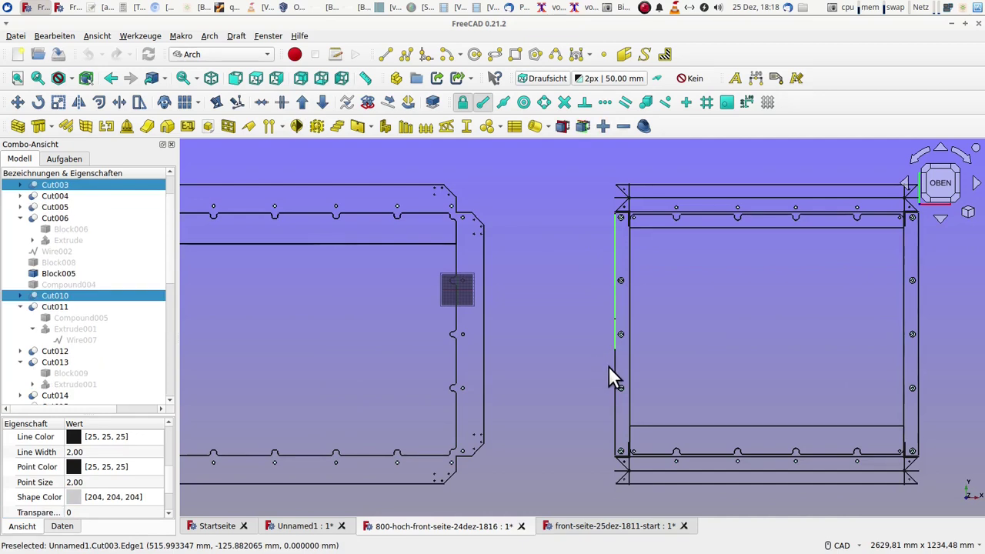
pyautogui.keyDown('ctrl'); pyautogui.click(614, 372); pyautogui.keyUp('ctrl')
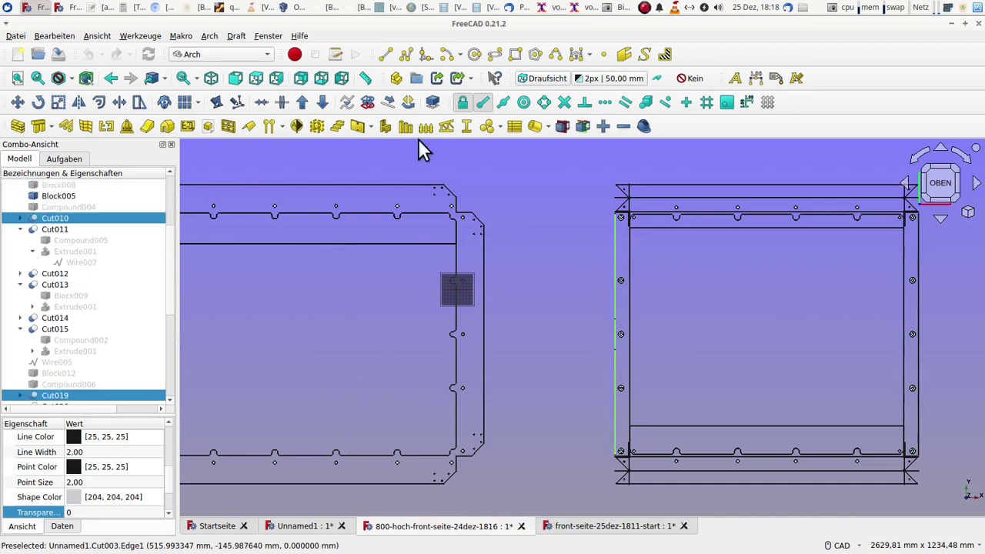
pyautogui.click(304, 103)
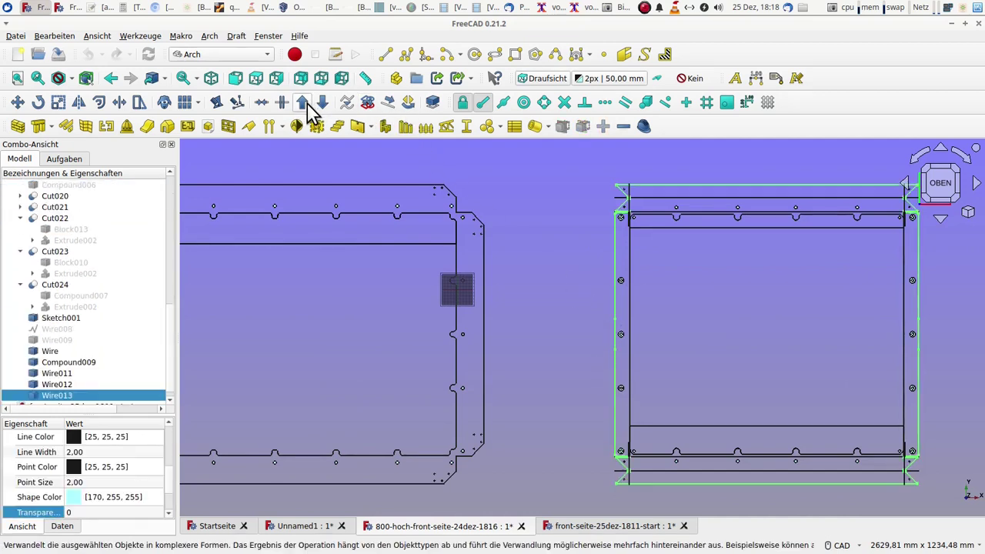
# - Combine two holes on the right frame's left edge into Compound010
pyautogui.scroll(4, 632, 264)
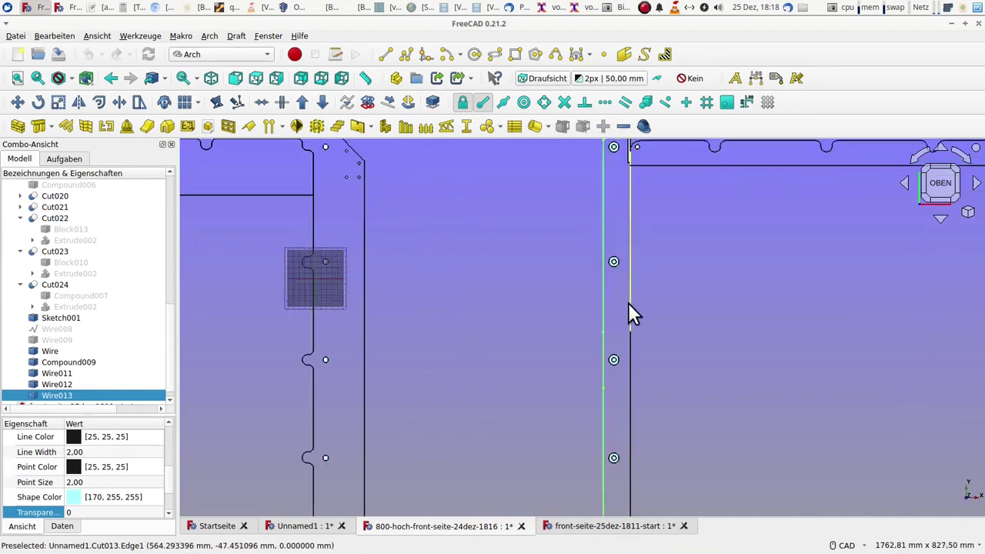
pyautogui.scroll(1, 628, 303)
pyautogui.click(609, 247)
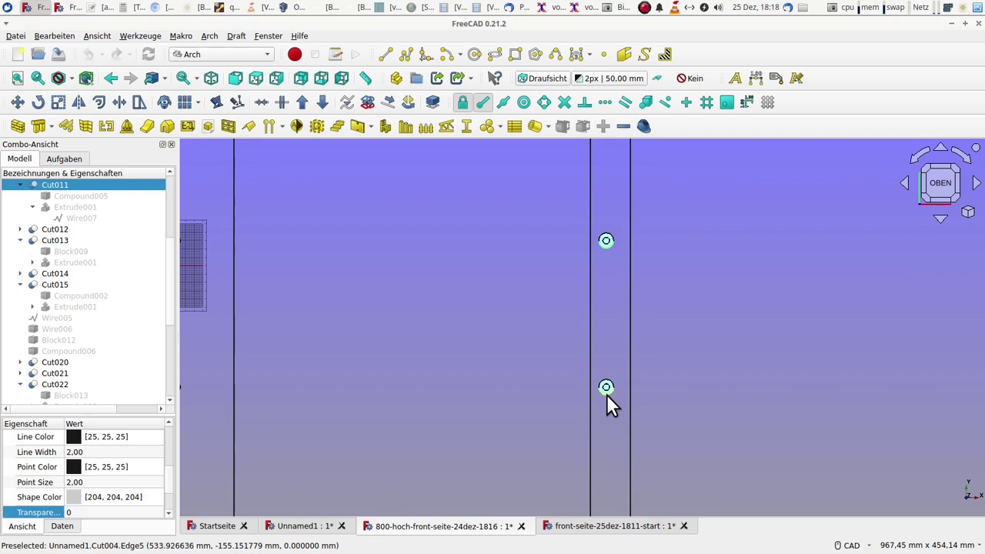
pyautogui.scroll(-2, 608, 395)
pyautogui.scroll(-1, 608, 396)
pyautogui.scroll(2, 608, 423)
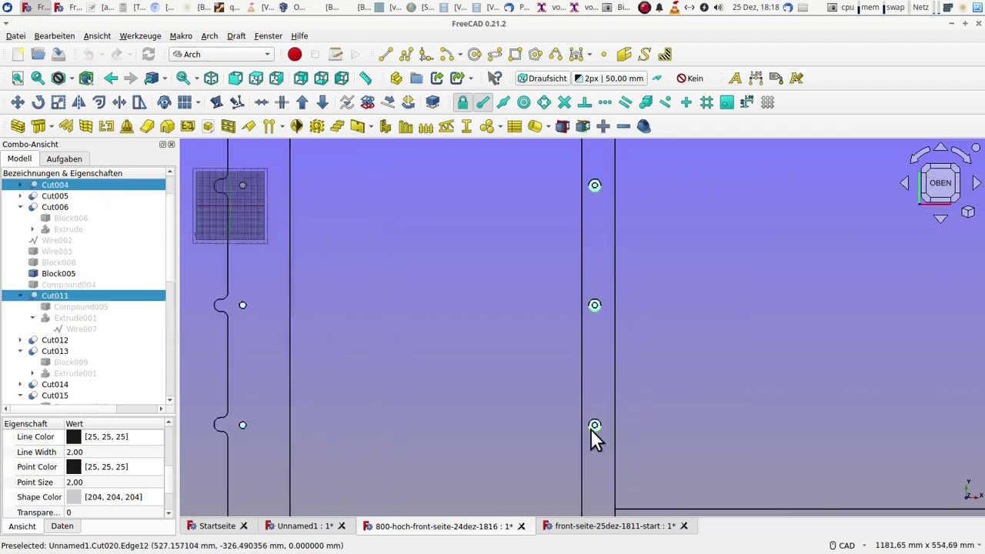
pyautogui.scroll(1, 591, 431)
pyautogui.keyDown('ctrl'); pyautogui.click(596, 431); pyautogui.keyUp('ctrl')
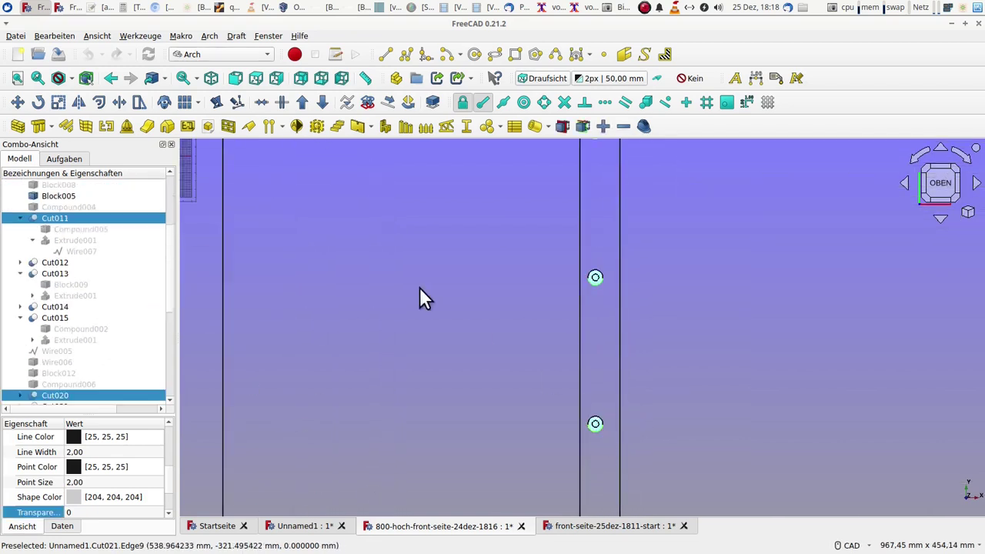
pyautogui.click(304, 102)
# - Upgrade the upper, middle and lower hole centre points into a Block
pyautogui.scroll(-2, 583, 285)
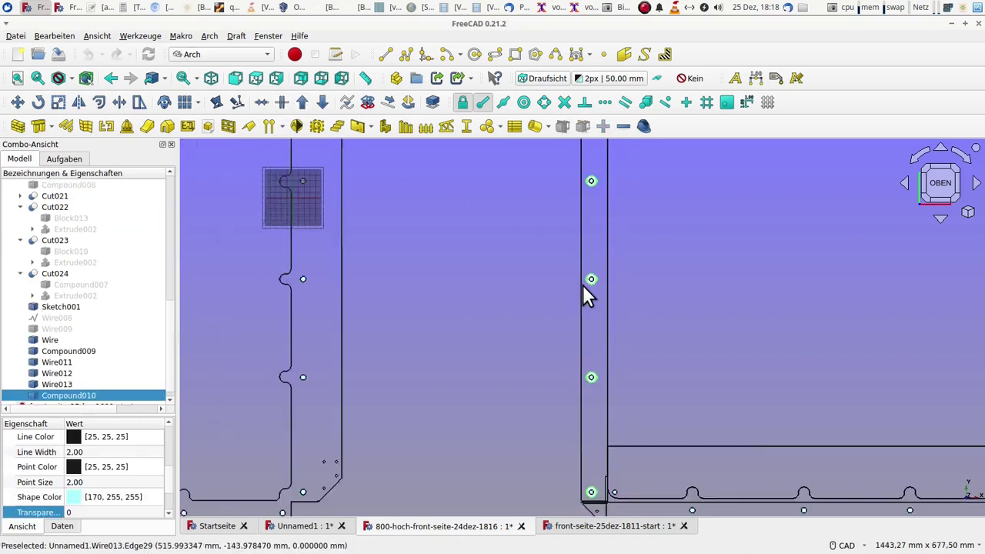
pyautogui.scroll(-3, 582, 285)
pyautogui.scroll(1, 598, 258)
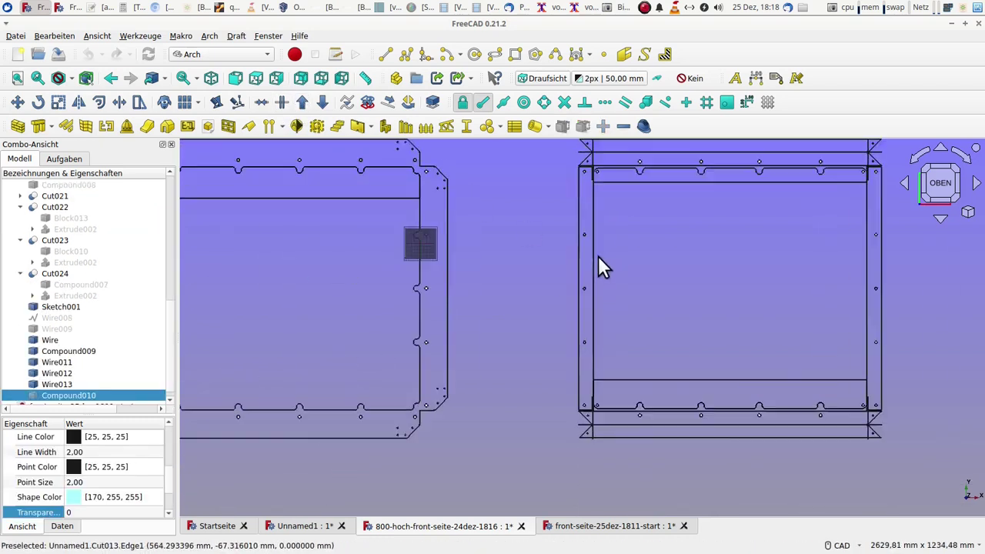
pyautogui.scroll(4, 598, 257)
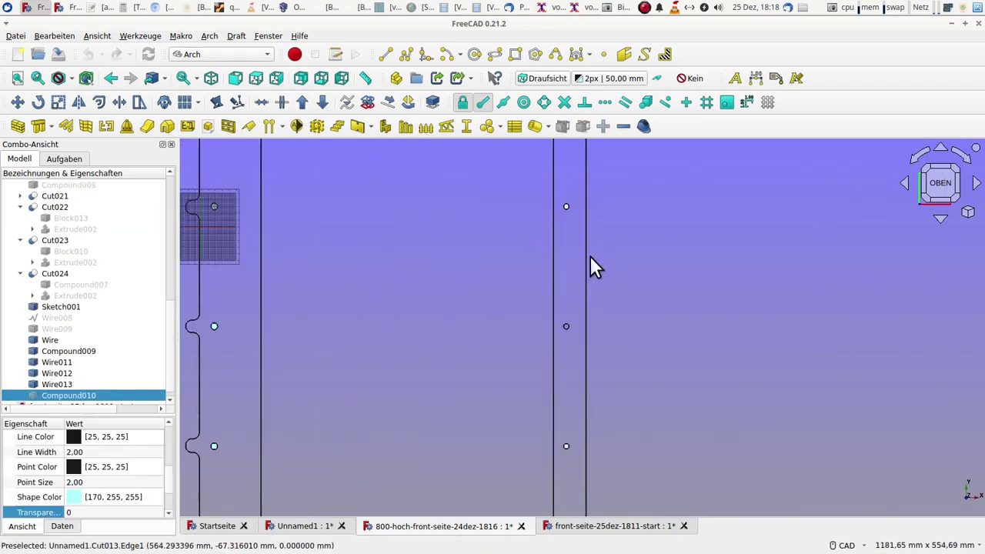
pyautogui.click(567, 206)
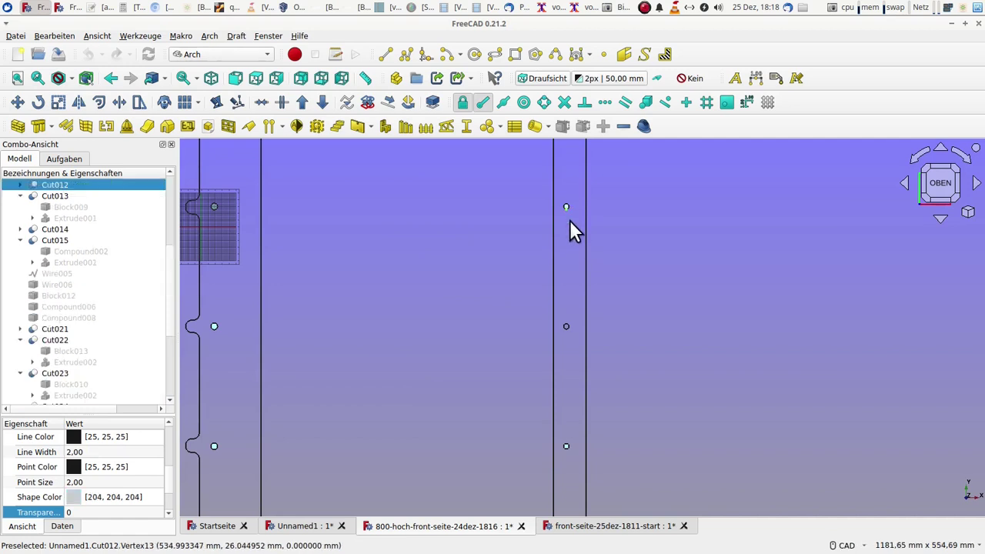
pyautogui.keyDown('ctrl'); pyautogui.click(567, 328); pyautogui.keyUp('ctrl')
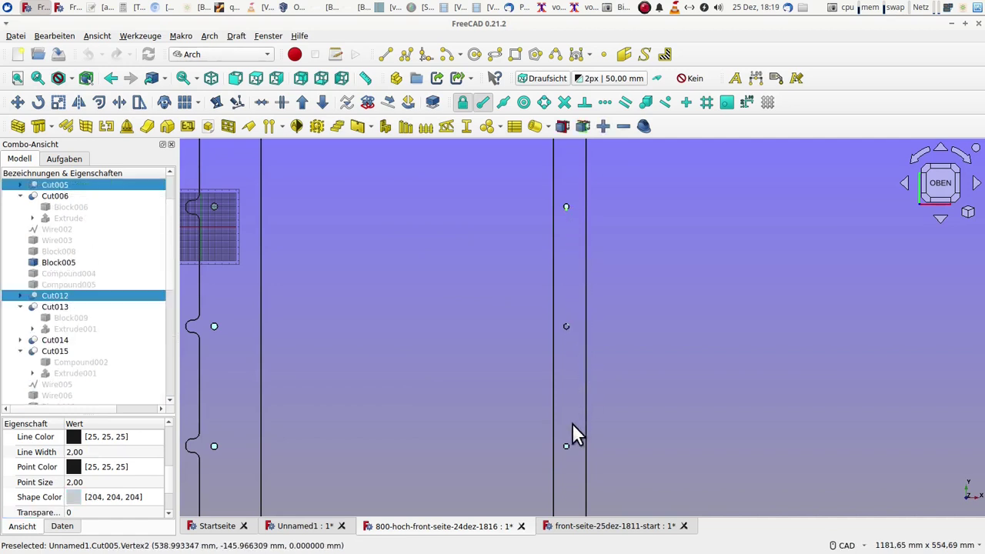
pyautogui.keyDown('ctrl'); pyautogui.click(566, 447); pyautogui.keyUp('ctrl')
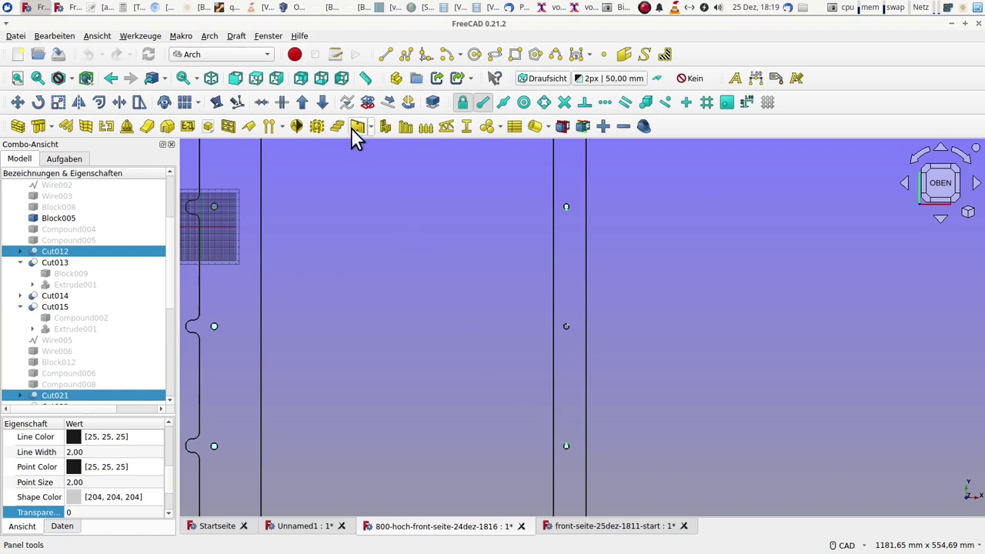
pyautogui.click(303, 103)
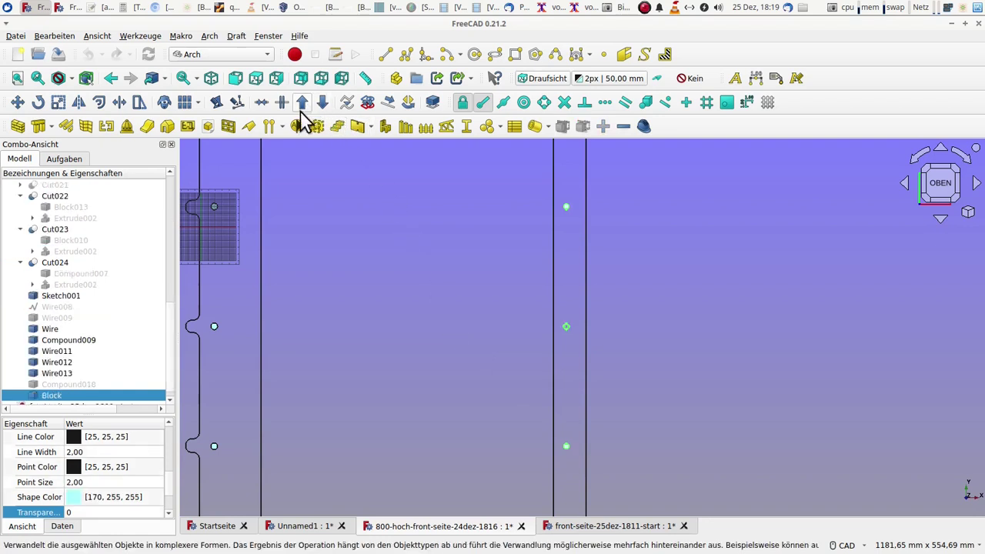
pyautogui.scroll(-3, 368, 371)
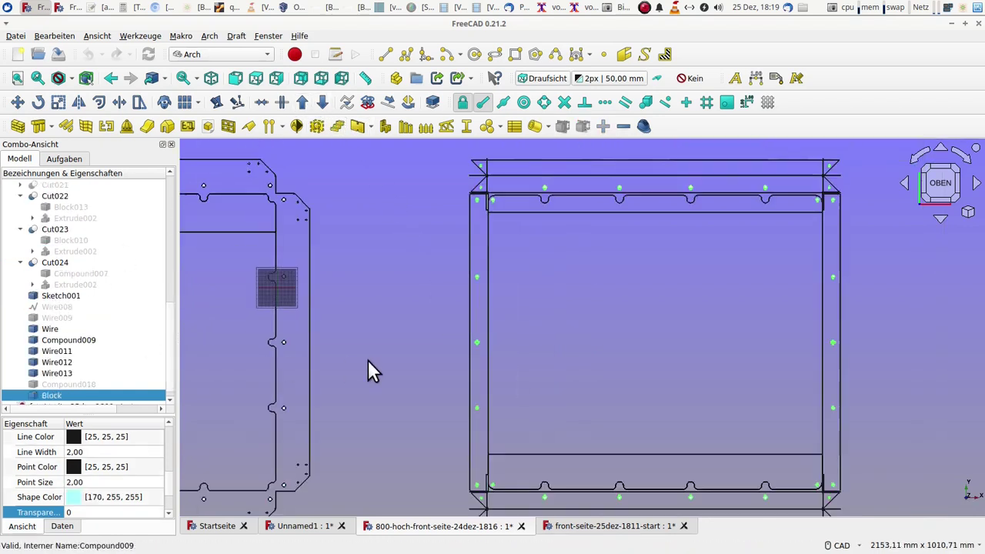
# - Join the right frame's three inner left edge segments into Wire014
pyautogui.click(59, 384)
pyautogui.click(512, 240)
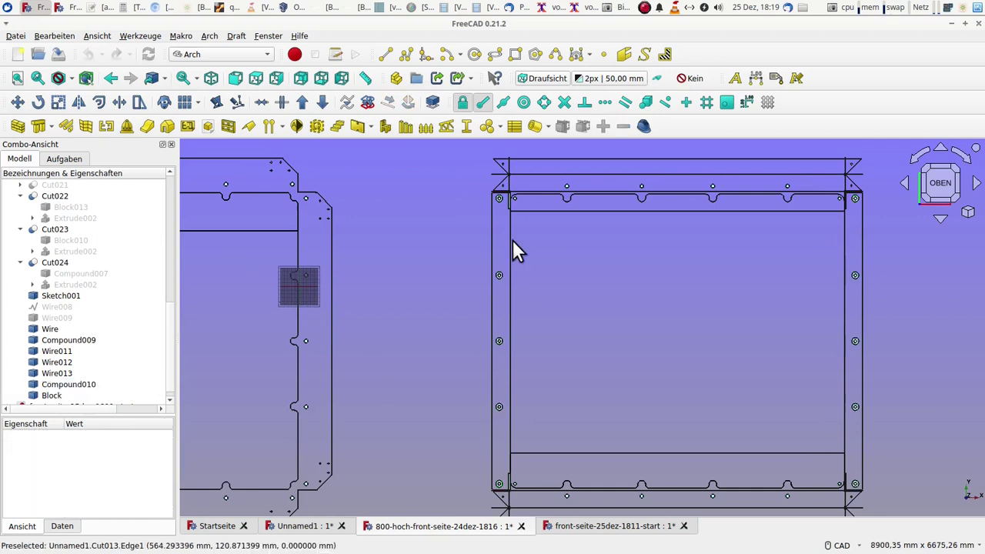
pyautogui.click(511, 257)
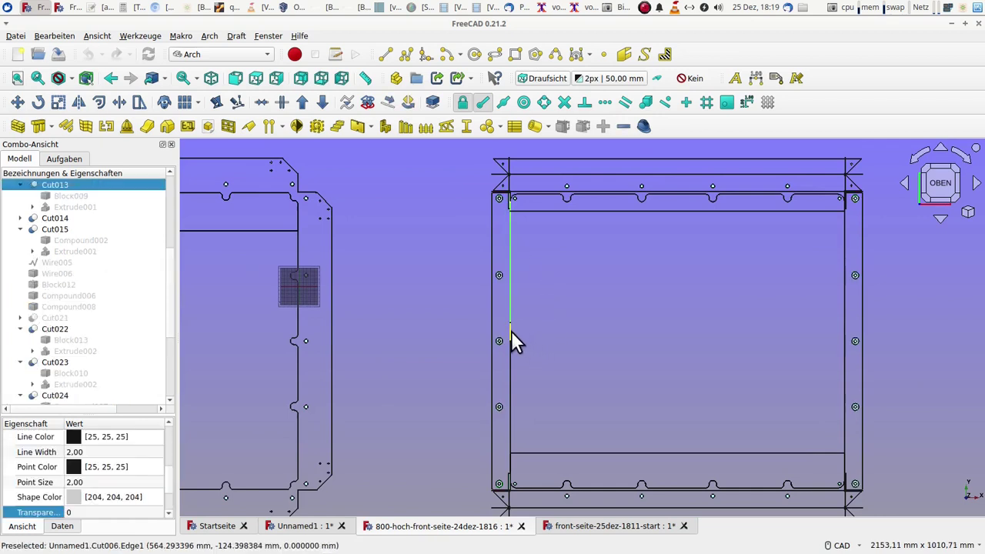
pyautogui.keyDown('ctrl'); pyautogui.click(511, 332); pyautogui.keyUp('ctrl')
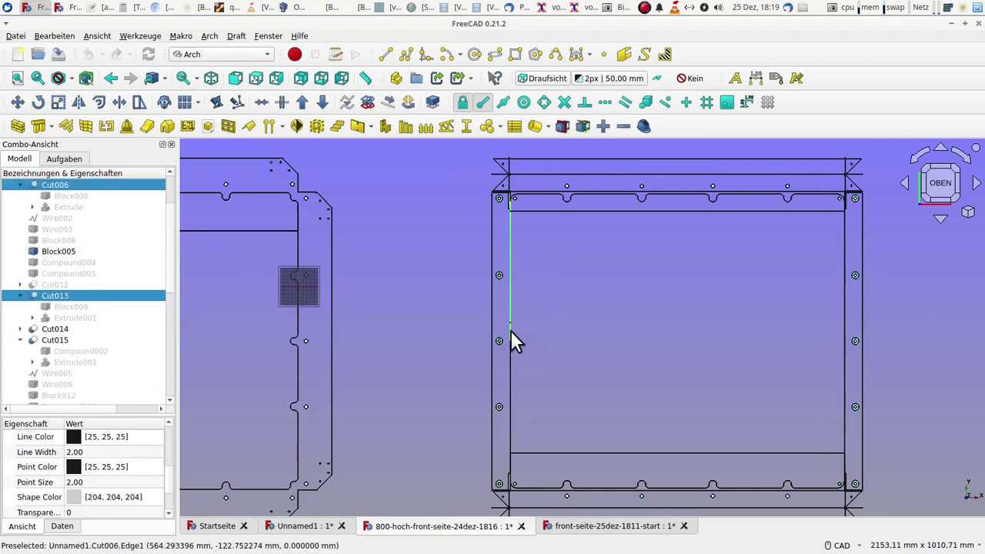
pyautogui.keyDown('ctrl'); pyautogui.click(511, 386); pyautogui.keyUp('ctrl')
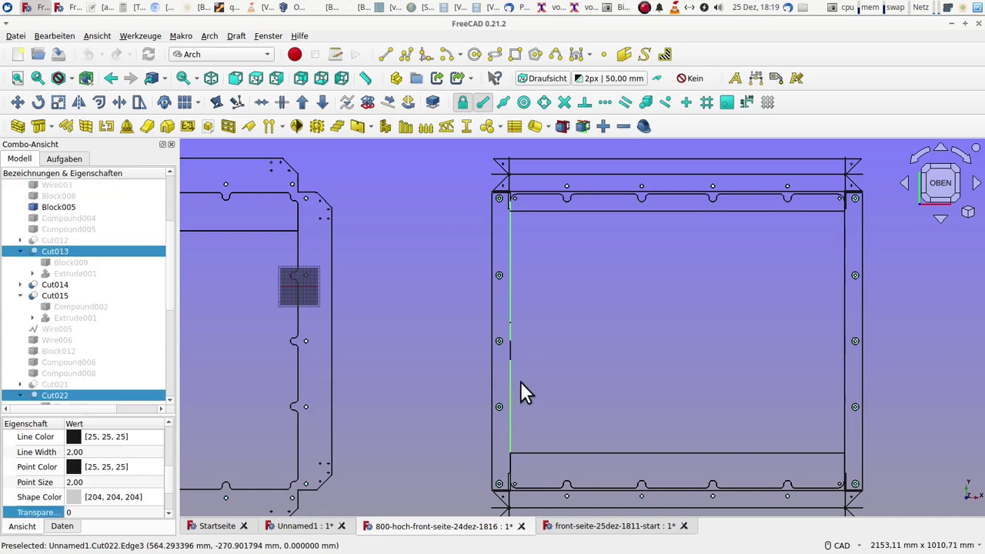
pyautogui.click(303, 103)
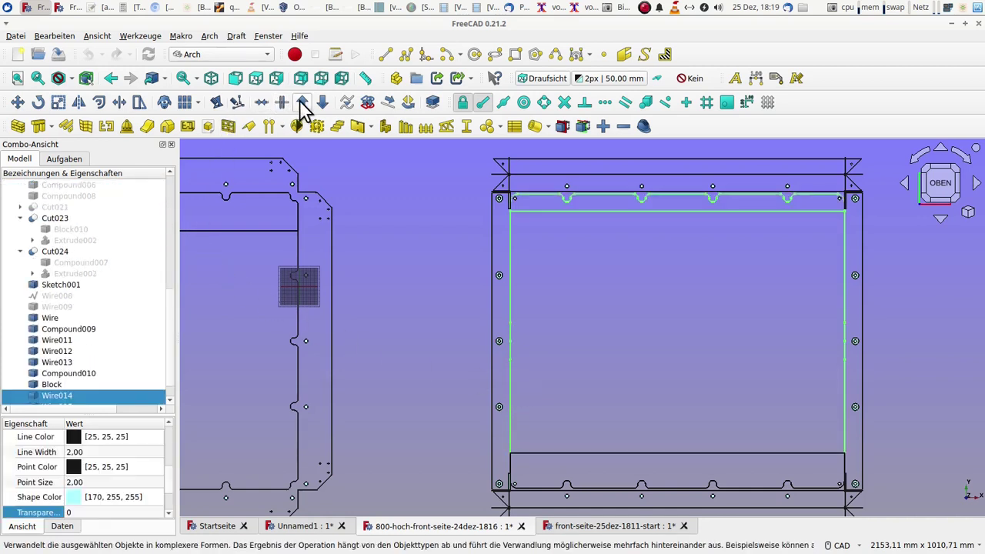
# - Upgrade the frame's top and bottom strip edges into wires Wire016 through Wire022
pyautogui.click(551, 173)
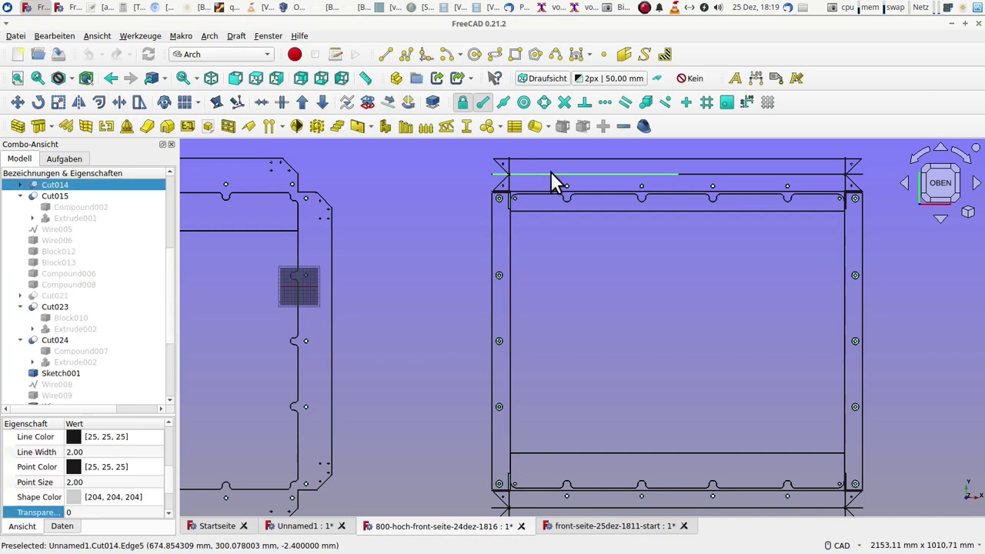
pyautogui.scroll(-1, 436, 279)
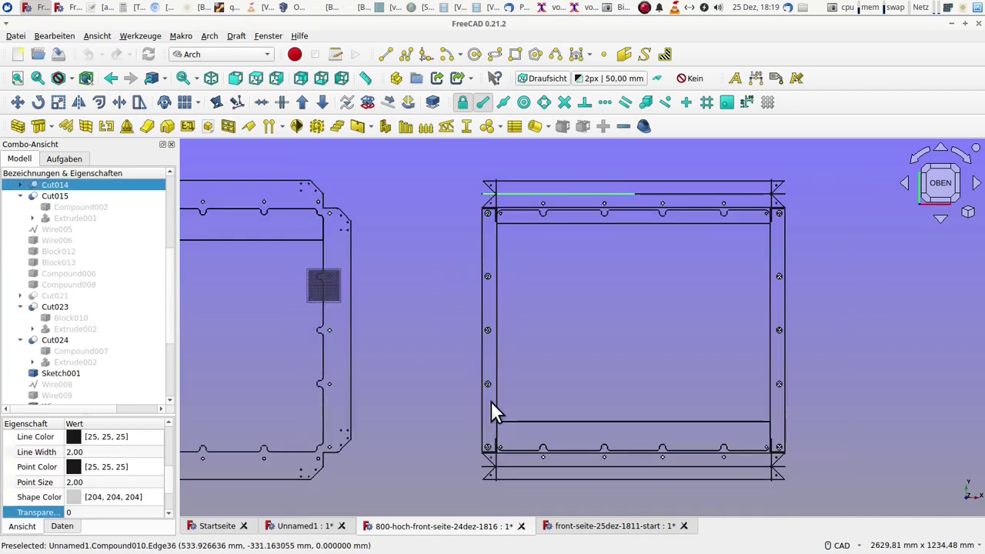
pyautogui.keyDown('ctrl'); pyautogui.click(520, 464); pyautogui.keyUp('ctrl')
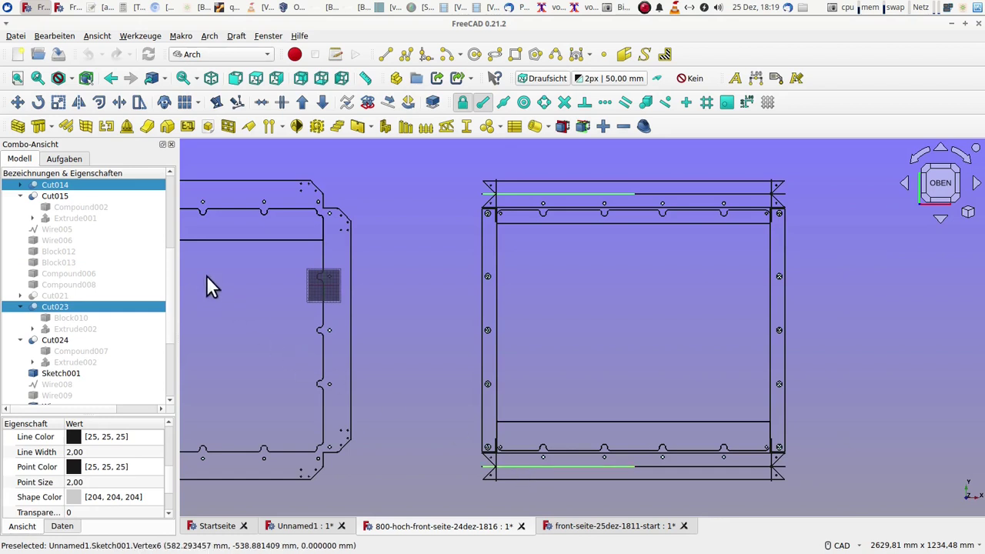
pyautogui.click(301, 103)
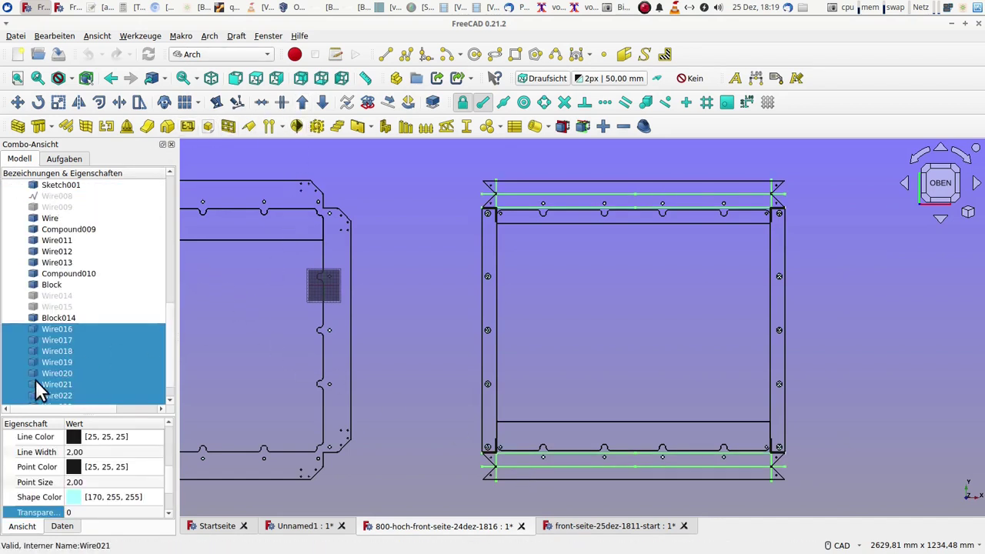